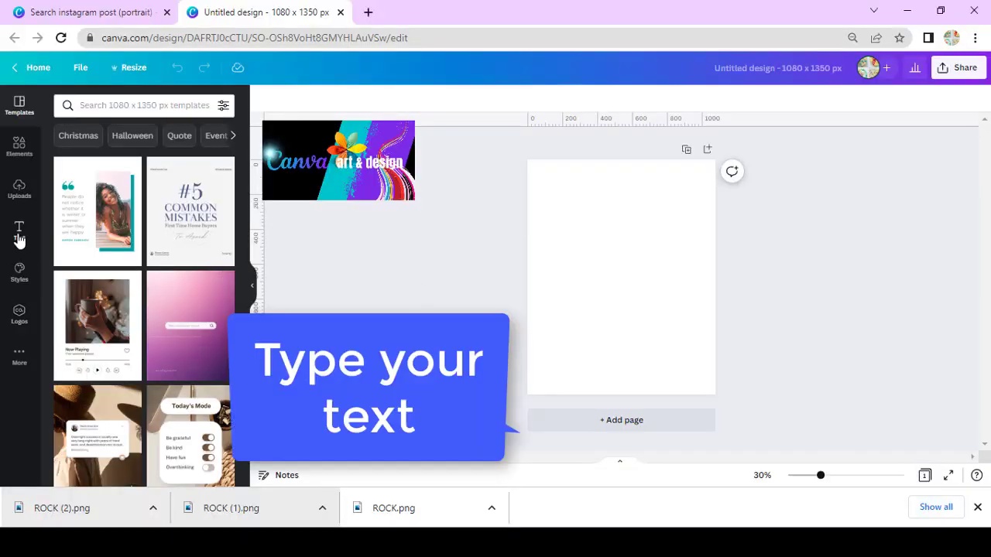
# Step: Add a heading reading ROCK to the blank 1080 × 1350 px page and select its text
pyautogui.click(19, 233)
pyautogui.click(139, 195)
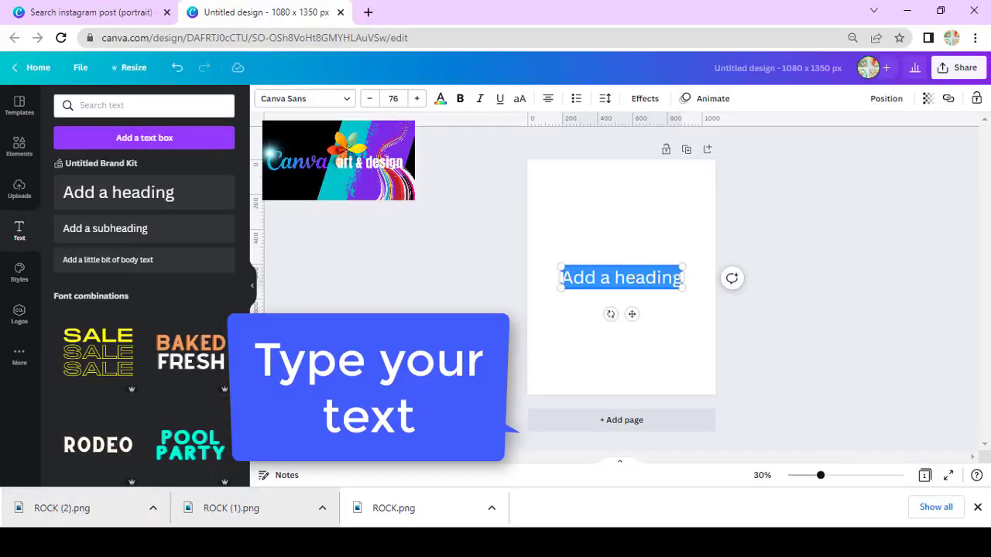
pyautogui.write('roock')
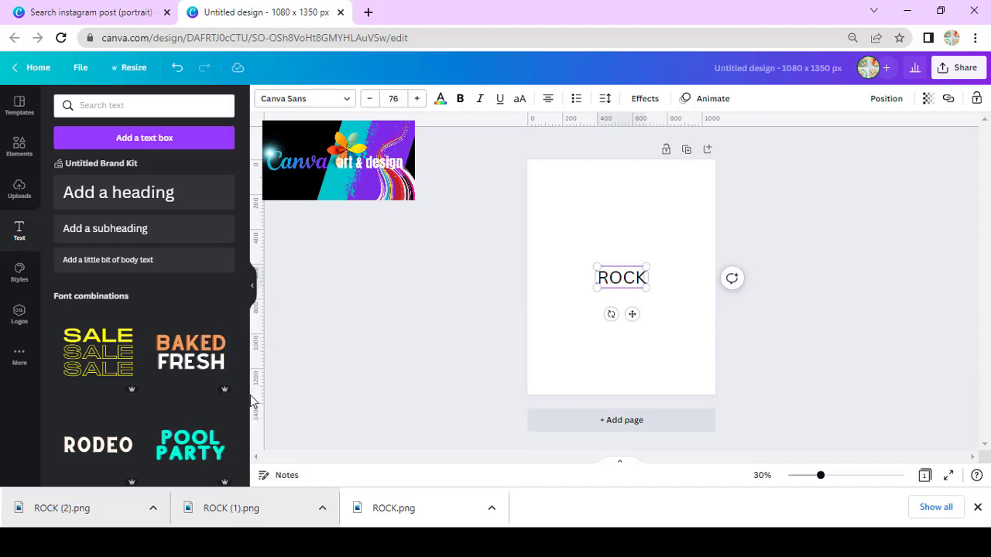
pyautogui.hotkey('ctrl', 'a')
pyautogui.click(327, 102)
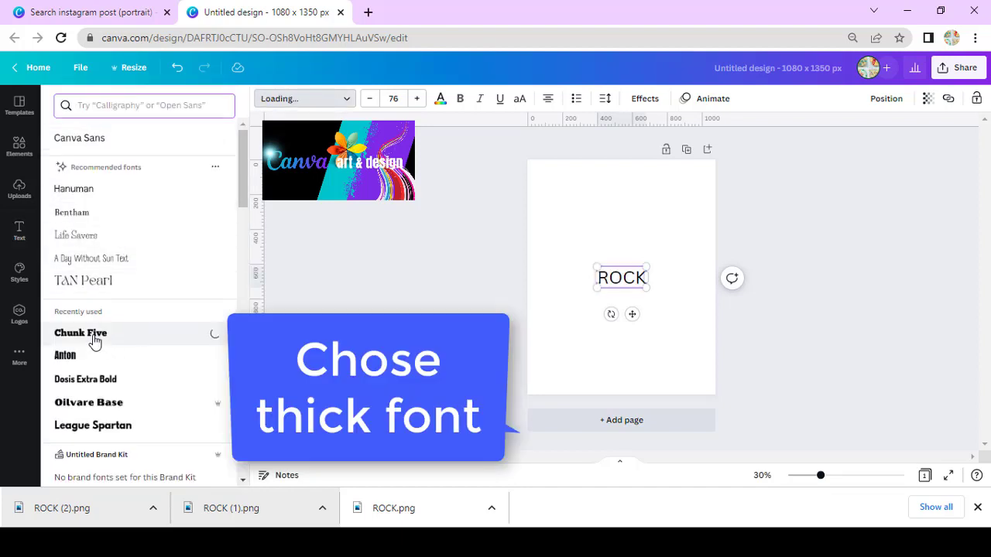
# Step: Enlarge the Chunk Five ROCK heading across most of the page width, then zoom to 42%
pyautogui.moveTo(593, 267); pyautogui.dragTo(545, 245)
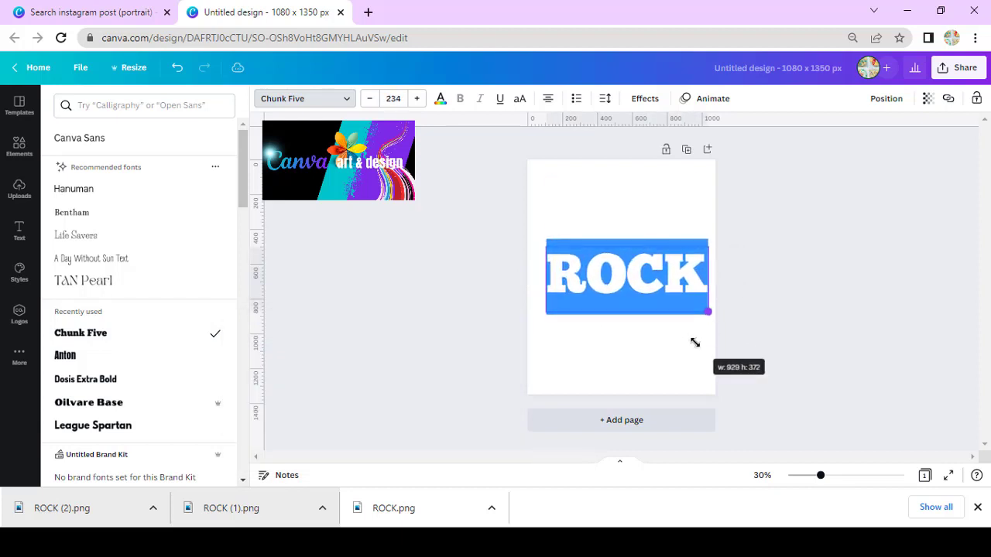
pyautogui.moveTo(654, 298); pyautogui.dragTo(696, 343)
pyautogui.moveTo(545, 250); pyautogui.dragTo(537, 243)
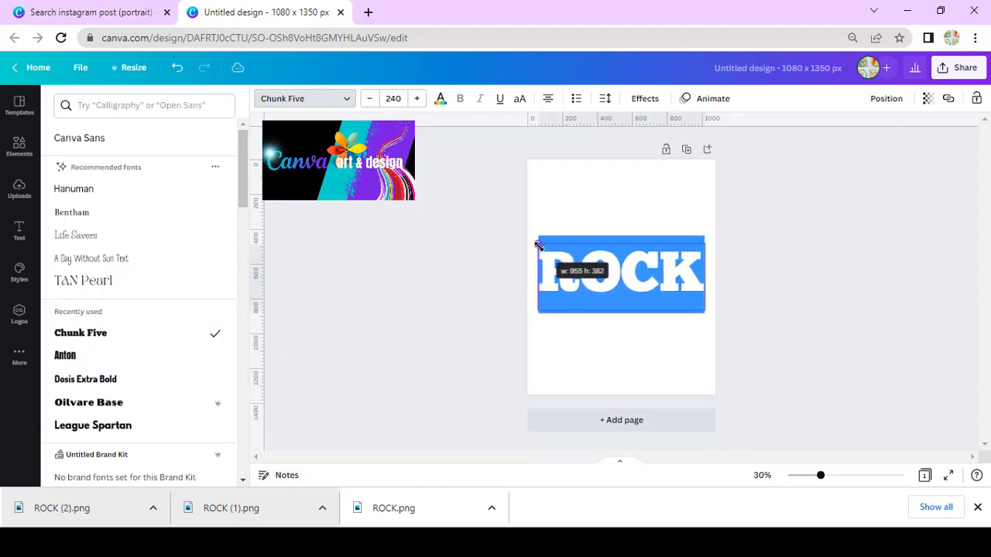
pyautogui.click(735, 302)
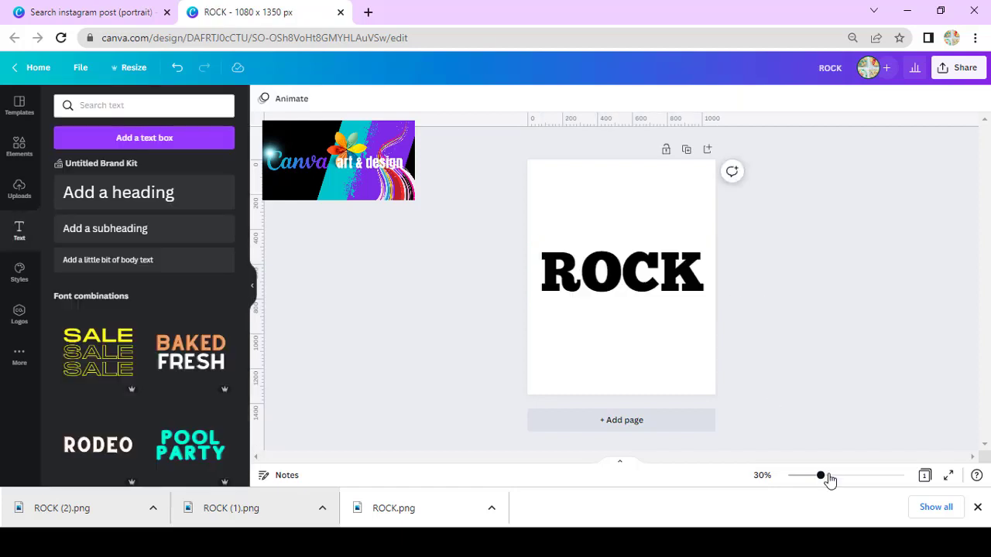
pyautogui.moveTo(820, 476); pyautogui.dragTo(831, 476)
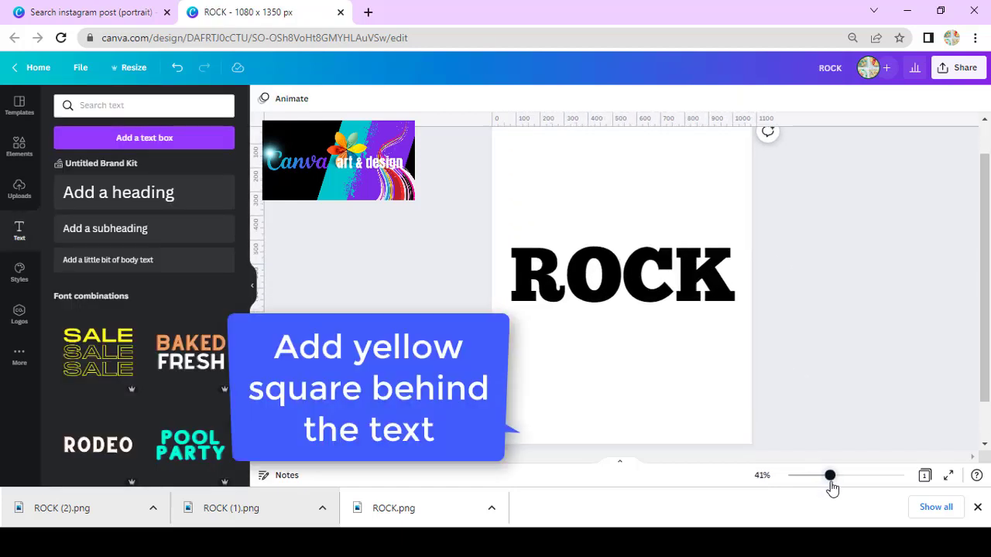
# Step: Add a yellow square shape from Elements to the page
pyautogui.click(17, 147)
pyautogui.click(77, 207)
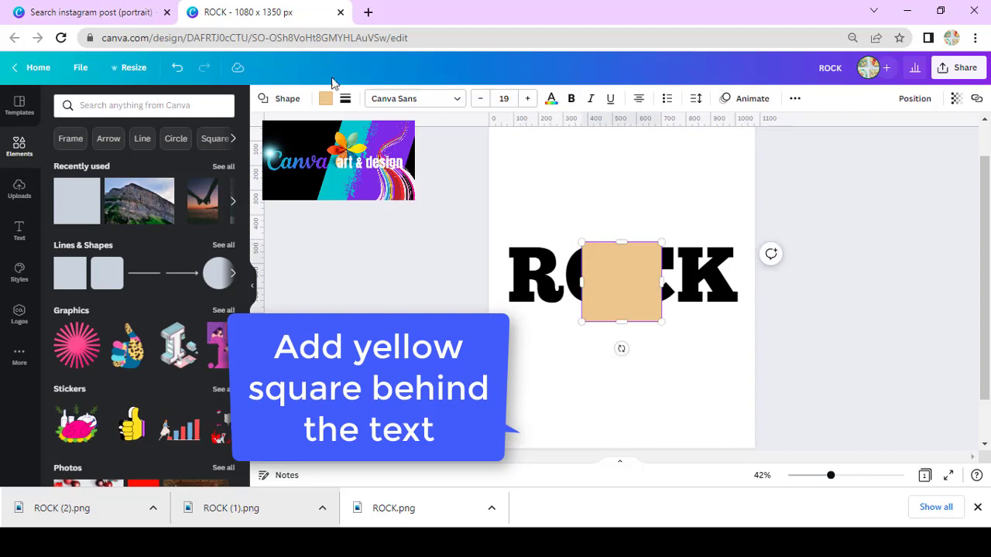
pyautogui.click(325, 98)
pyautogui.click(160, 430)
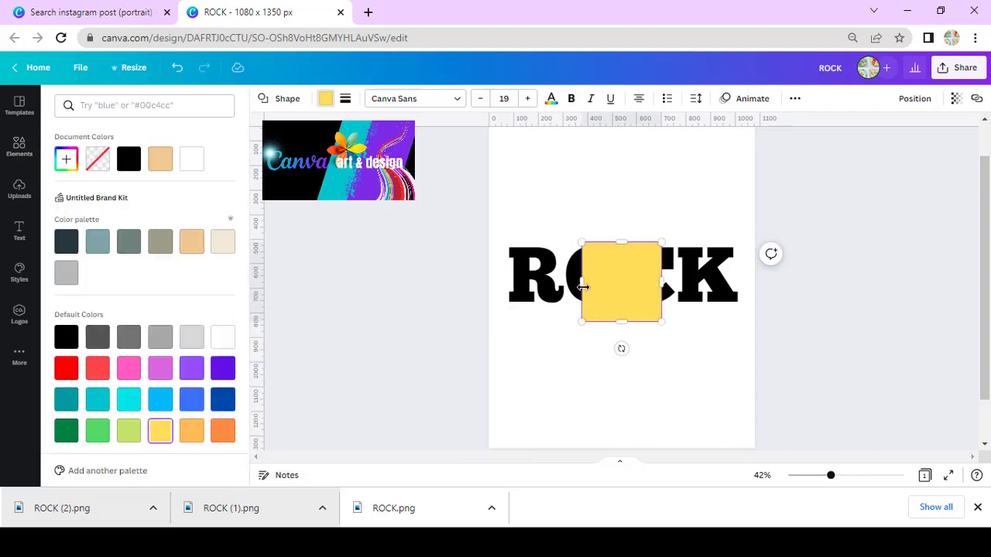
# Step: Stretch the yellow rectangle to frame the ROCK word and send it to back
pyautogui.moveTo(582, 282); pyautogui.dragTo(498, 298)
pyautogui.moveTo(662, 282); pyautogui.dragTo(744, 282)
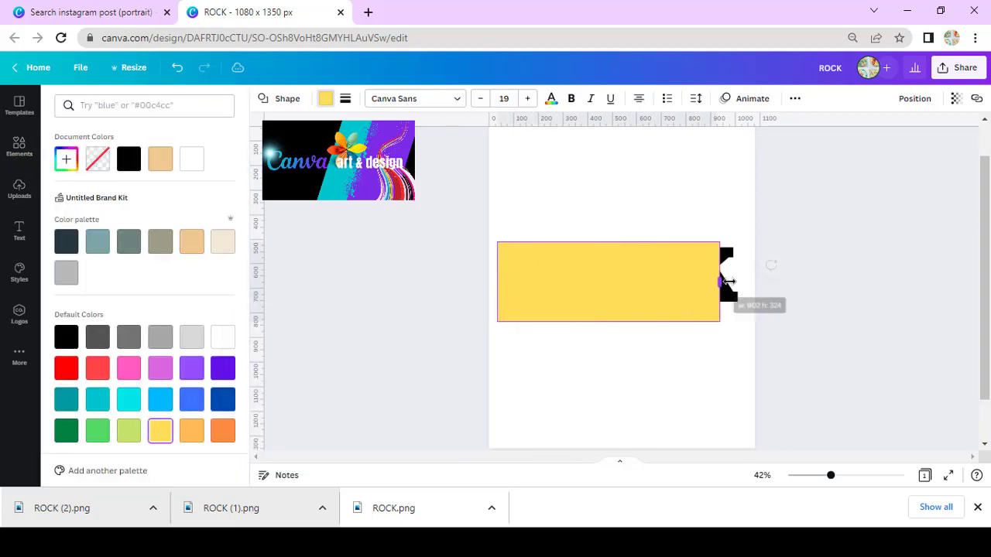
pyautogui.moveTo(639, 323); pyautogui.dragTo(636, 309)
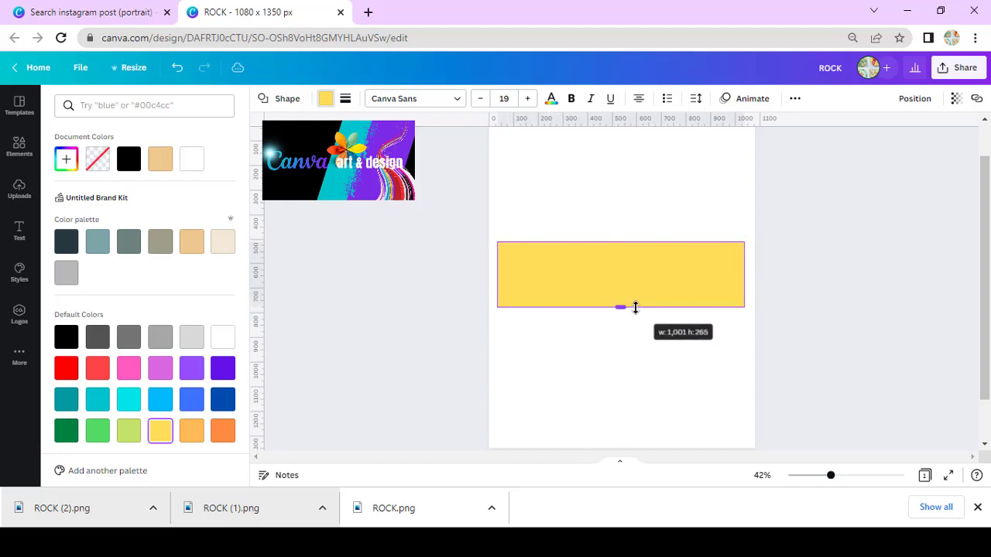
pyautogui.rightClick(631, 294)
pyautogui.click(694, 347)
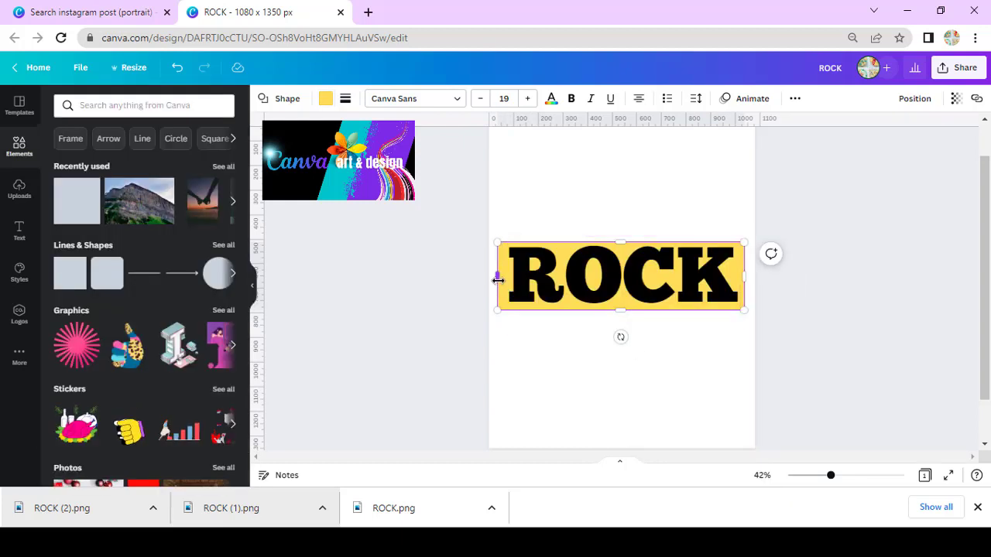
pyautogui.moveTo(498, 280); pyautogui.dragTo(504, 280)
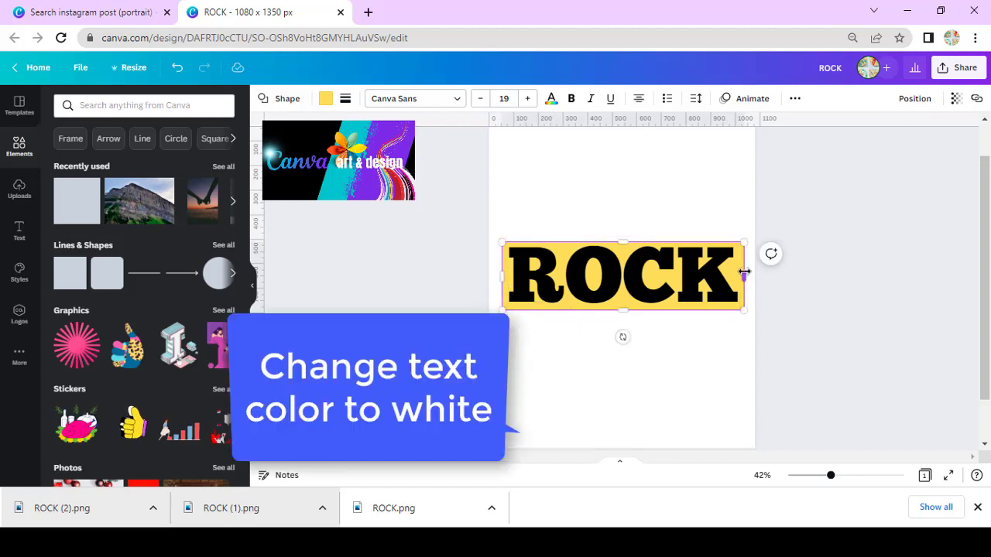
# Step: Tidy the yellow banner's right edge and make the ROCK letters white
pyautogui.moveTo(744, 272); pyautogui.dragTo(740, 273)
pyautogui.click(803, 328)
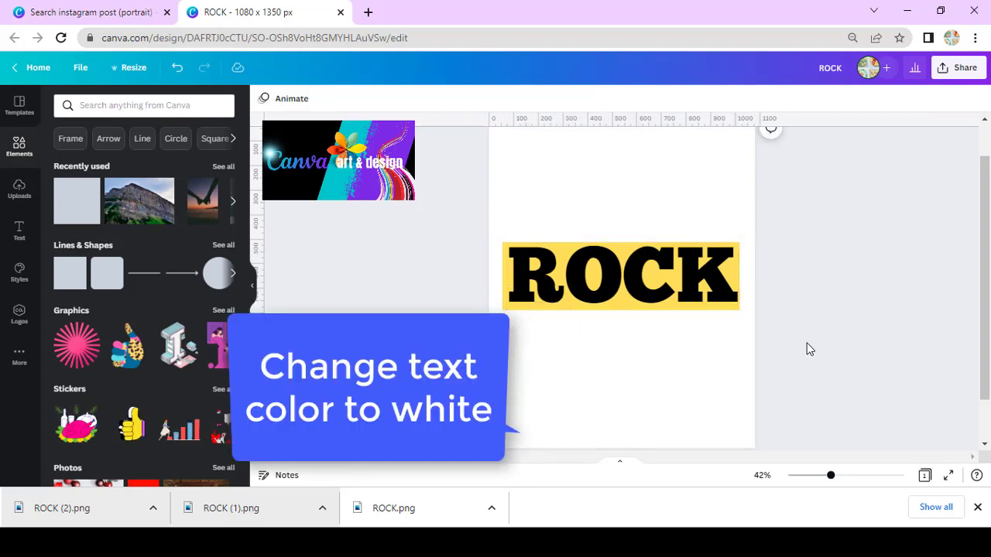
pyautogui.click(681, 282)
pyautogui.click(440, 98)
pyautogui.click(160, 159)
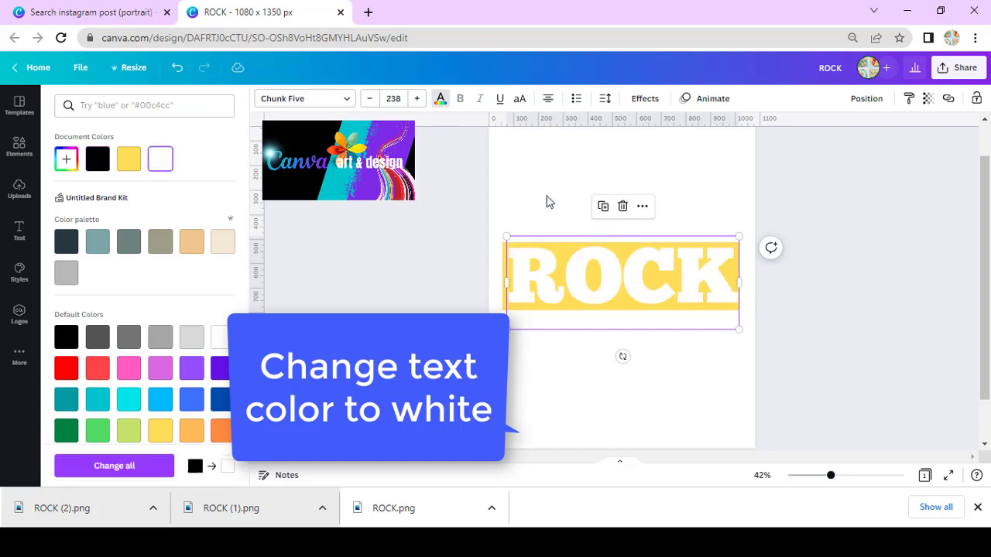
# Step: Download the page as a PNG and add a blank second page
pyautogui.click(961, 68)
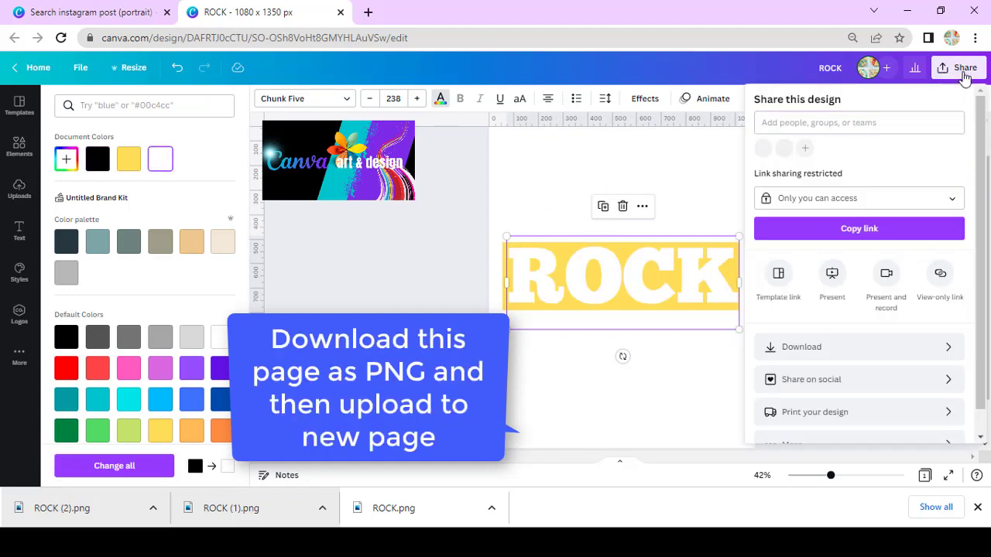
pyautogui.click(861, 346)
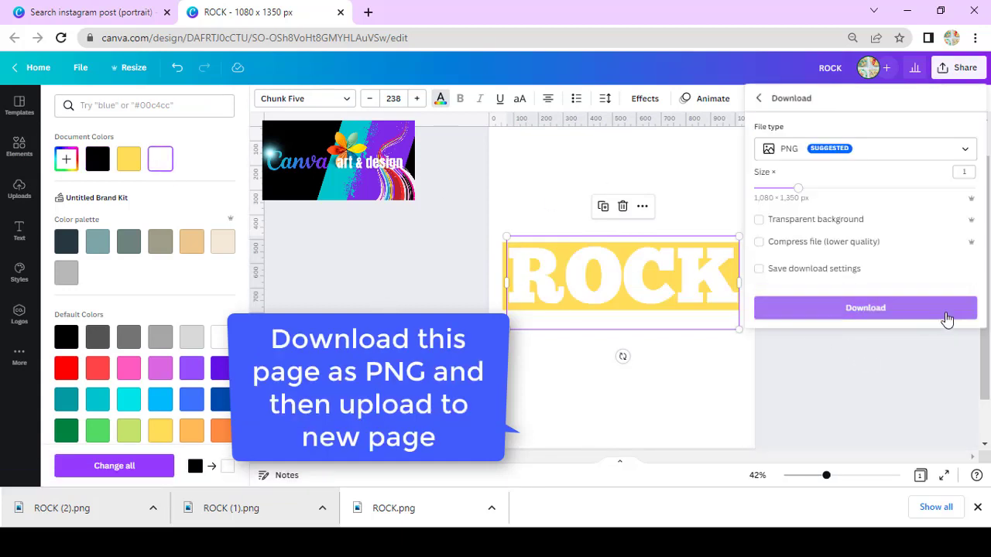
pyautogui.click(934, 311)
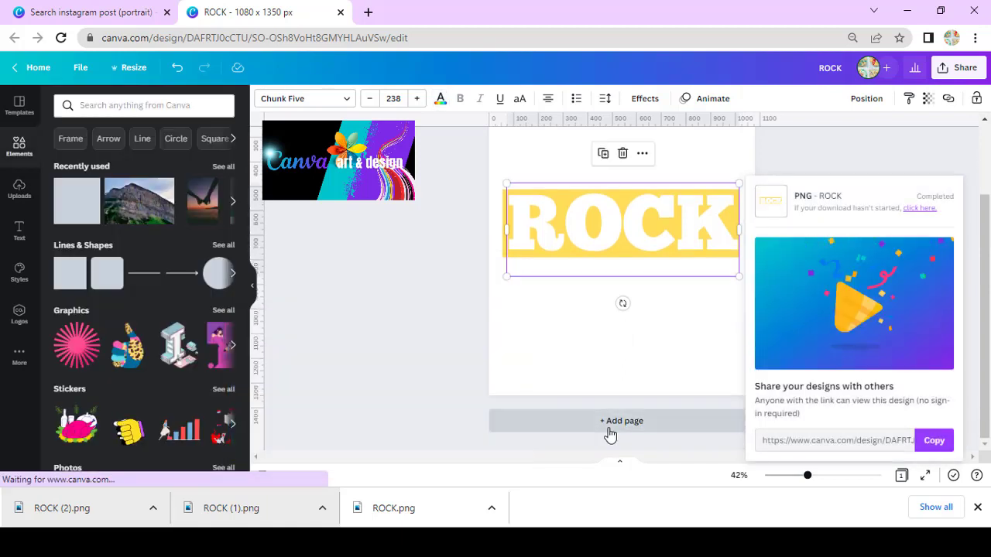
pyautogui.click(615, 423)
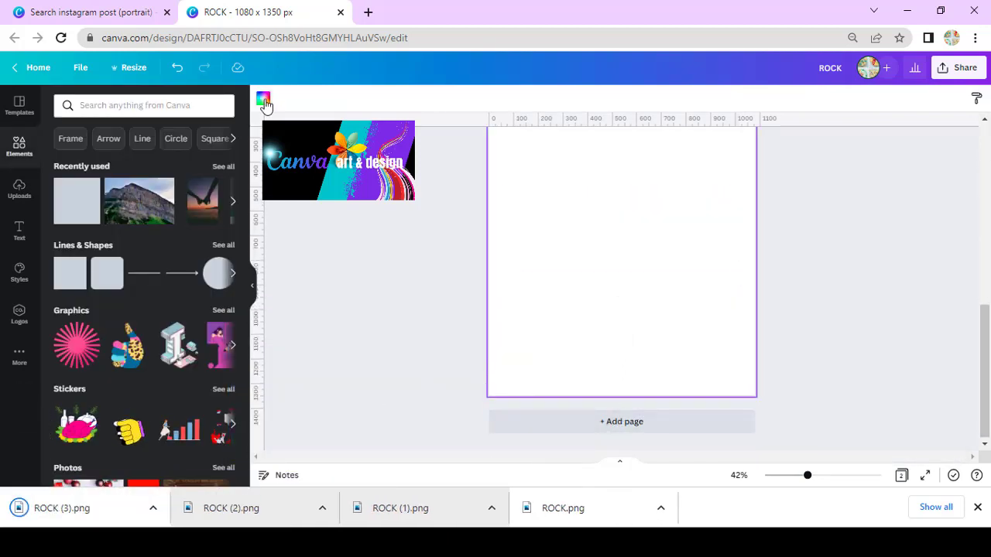
# Step: Fill page 2 with black, place ROCK (3).png on it and remove its white background
pyautogui.click(264, 99)
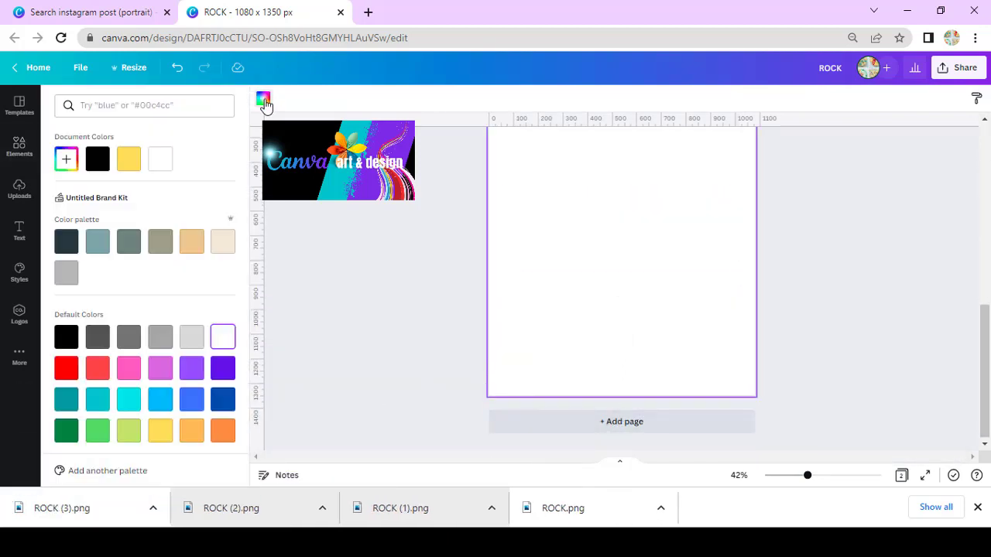
pyautogui.click(97, 158)
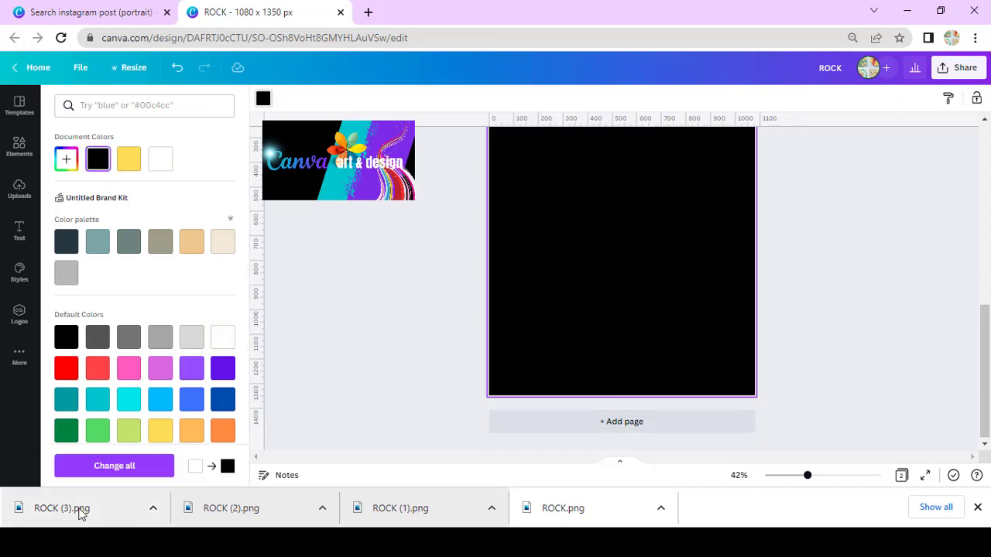
pyautogui.moveTo(77, 510); pyautogui.dragTo(619, 281)
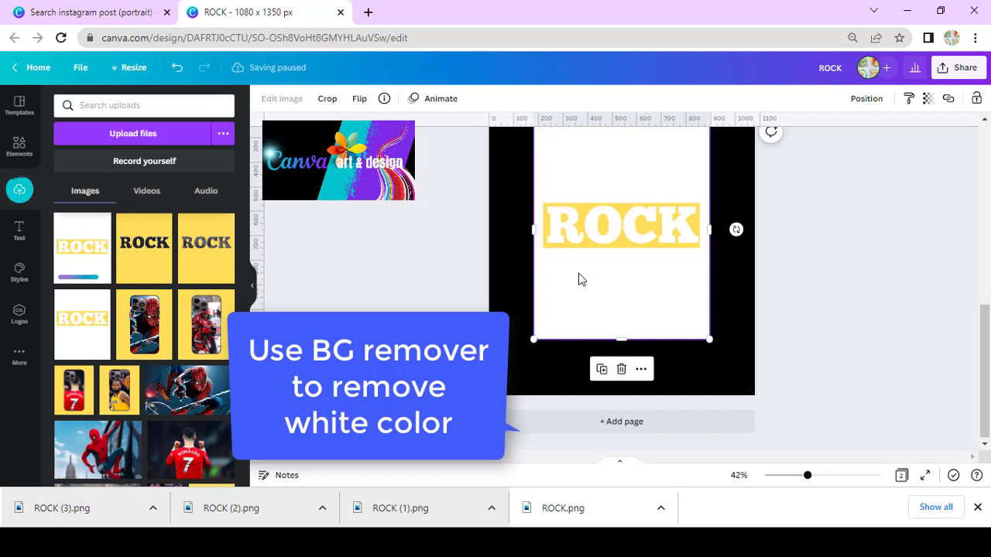
pyautogui.click(287, 108)
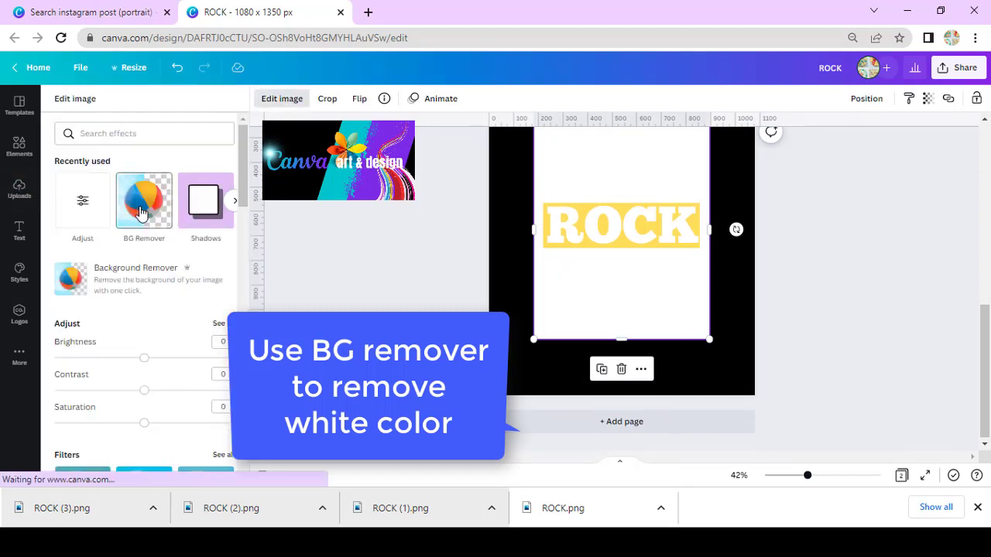
pyautogui.click(140, 210)
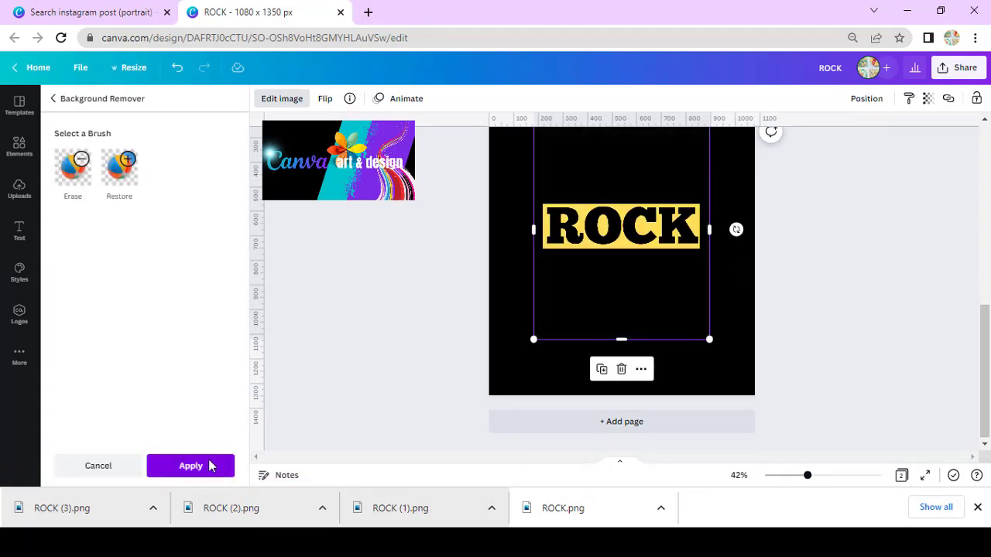
pyautogui.click(191, 465)
# Step: Stretch the cut-out ROCK image across the page and trim its top and bottom
pyautogui.moveTo(534, 339); pyautogui.dragTo(490, 395)
pyautogui.scroll(3, 619, 310)
pyautogui.moveTo(710, 266)
pyautogui.mouseDown()
pyautogui.moveTo(760, 226)
pyautogui.moveTo(741, 228)
pyautogui.mouseUp()
pyautogui.moveTo(622, 210); pyautogui.dragTo(620, 281)
pyautogui.scroll(-2, 614, 283)
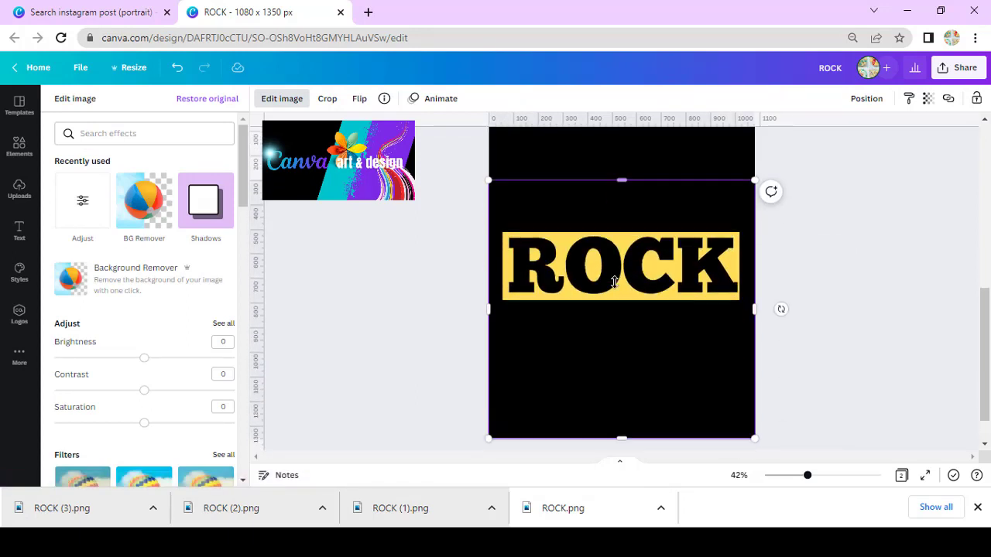
pyautogui.scroll(-1, 614, 283)
pyautogui.moveTo(622, 394); pyautogui.dragTo(622, 295)
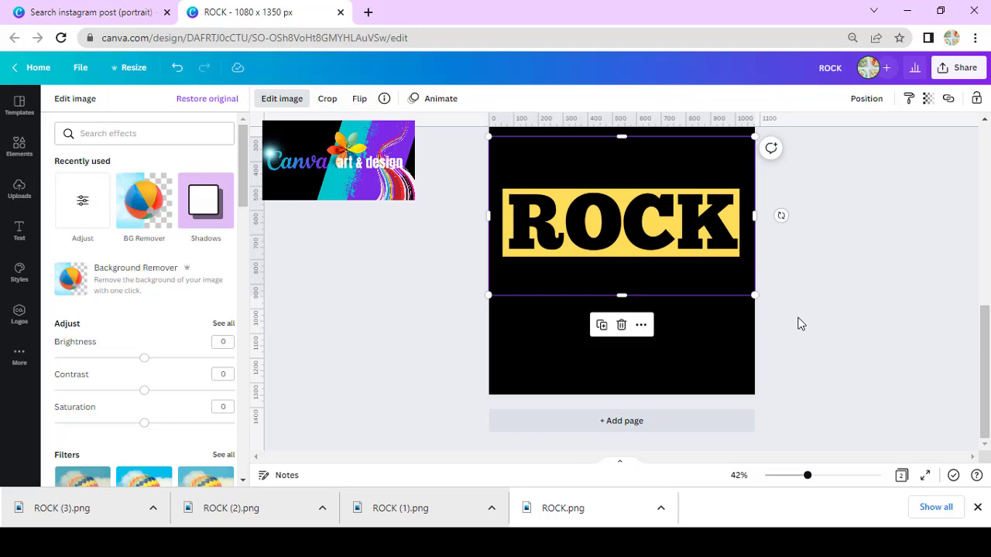
pyautogui.click(31, 192)
# Step: Add the Photo of Cliff image from Elements to page 2
pyautogui.click(17, 153)
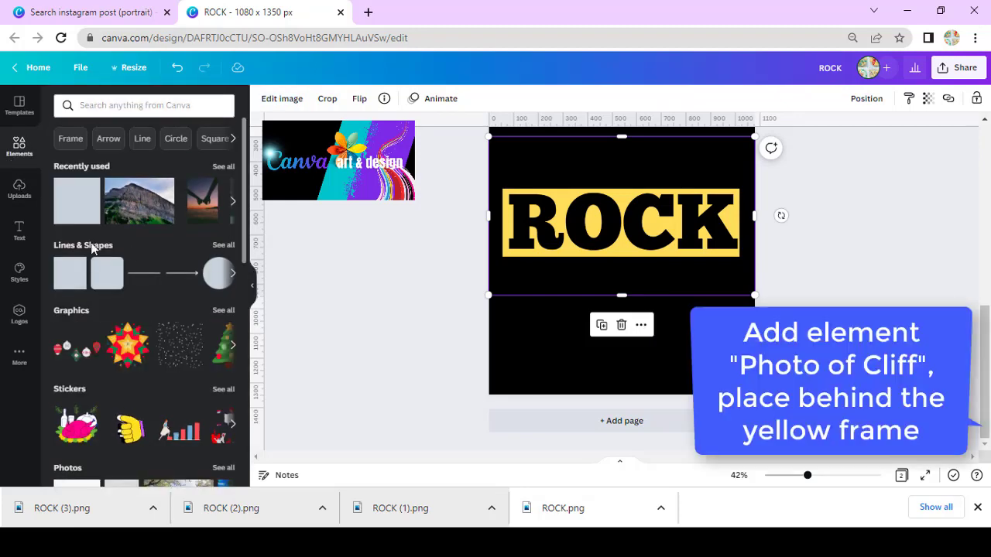
pyautogui.click(165, 189)
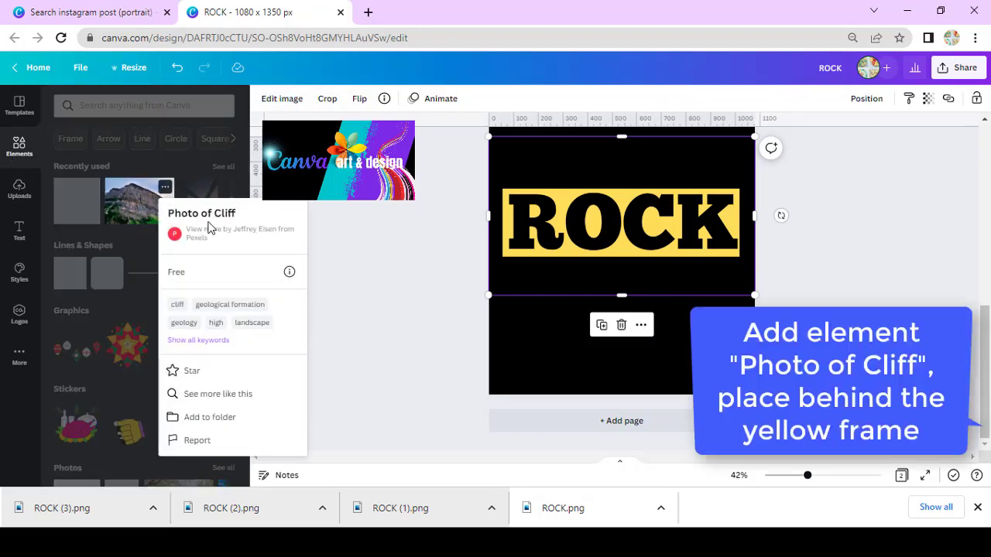
pyautogui.click(139, 202)
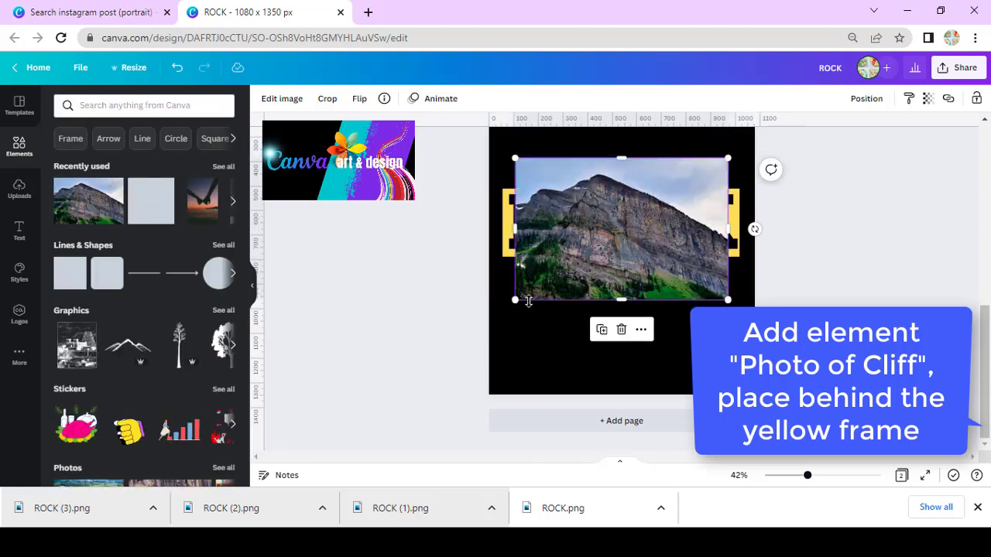
# Step: Stretch the cliff photo to fill the page and send it behind the ROCK banner
pyautogui.moveTo(511, 251); pyautogui.dragTo(489, 252)
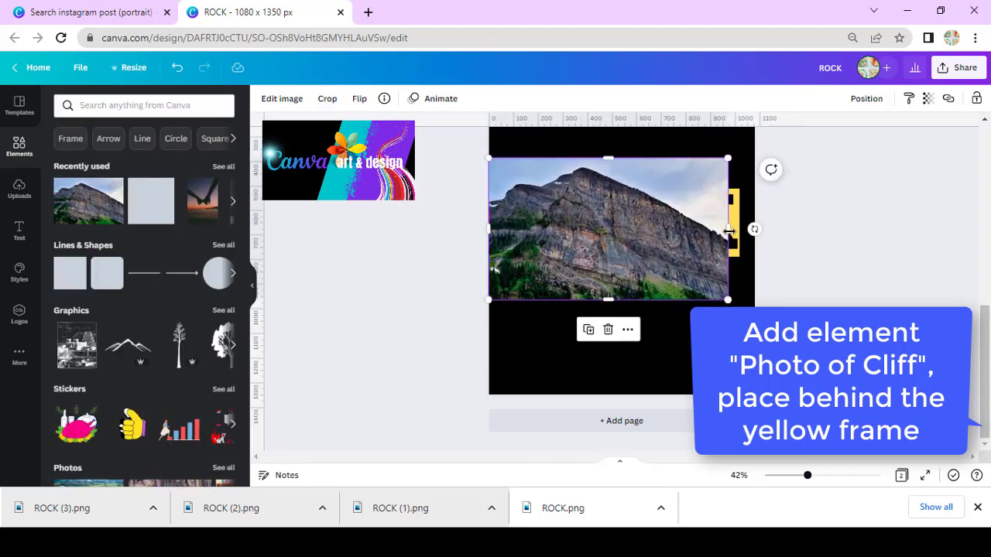
pyautogui.moveTo(729, 229); pyautogui.dragTo(755, 226)
pyautogui.moveTo(608, 300); pyautogui.dragTo(607, 390)
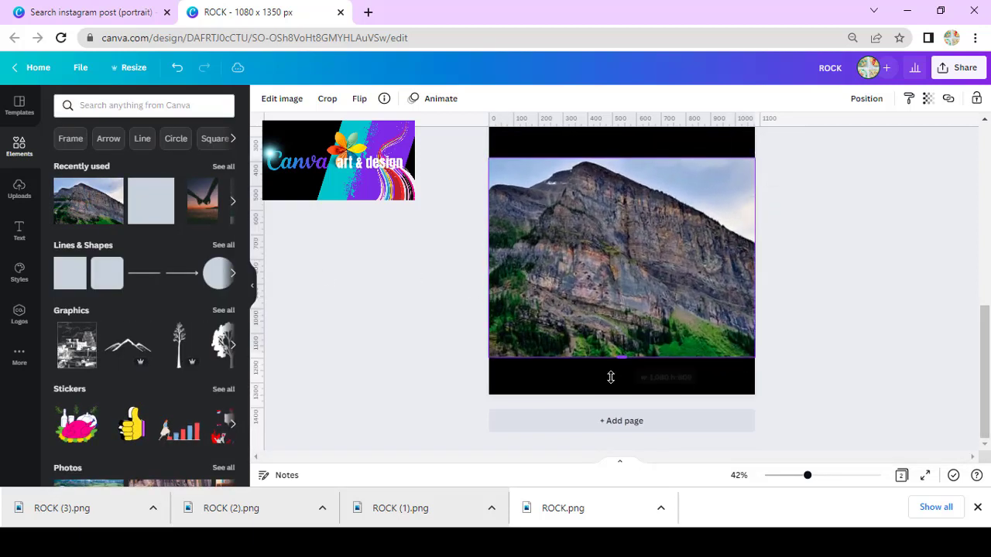
pyautogui.scroll(2, 619, 310)
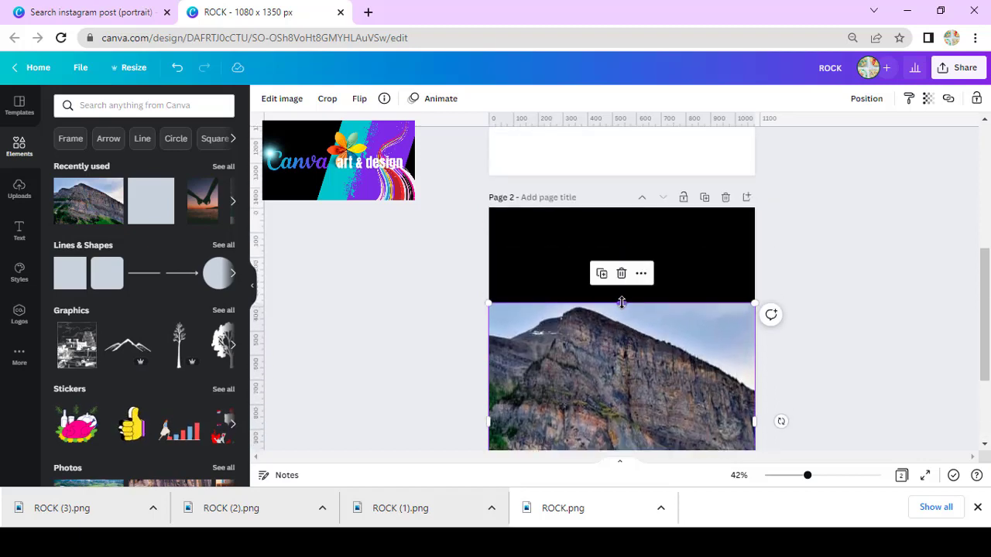
pyautogui.moveTo(622, 304)
pyautogui.mouseDown()
pyautogui.moveTo(642, 203)
pyautogui.moveTo(623, 209)
pyautogui.mouseUp()
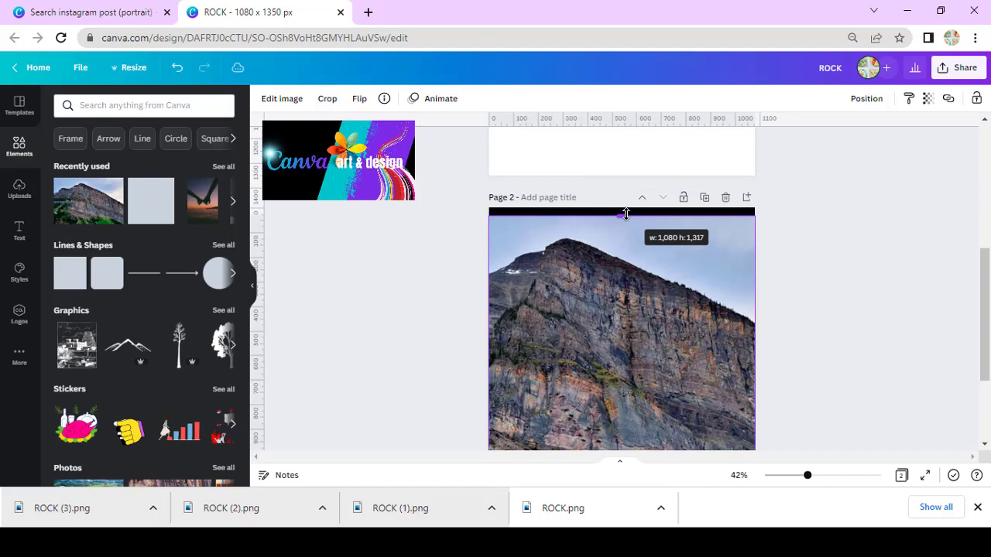
pyautogui.rightClick(604, 277)
pyautogui.click(656, 288)
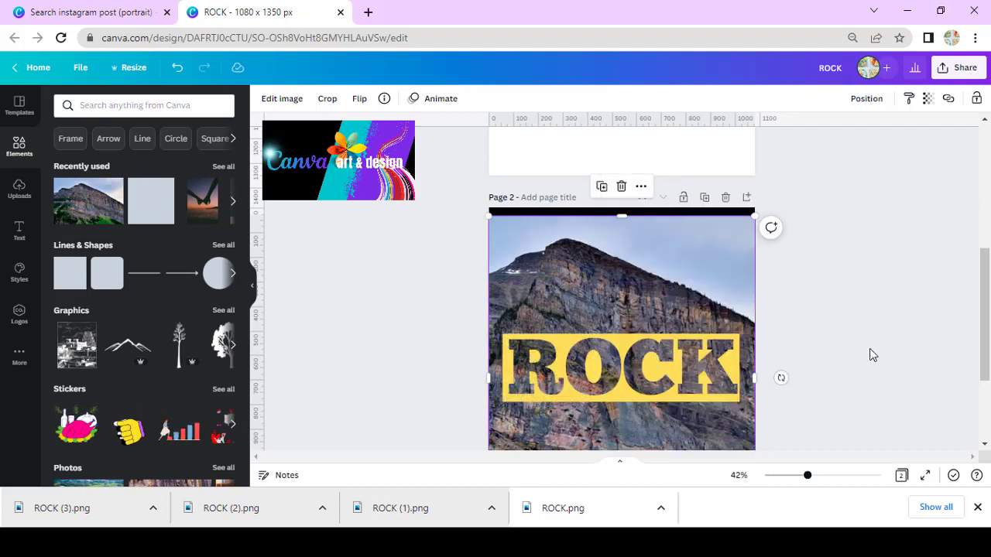
pyautogui.scroll(-1, 813, 329)
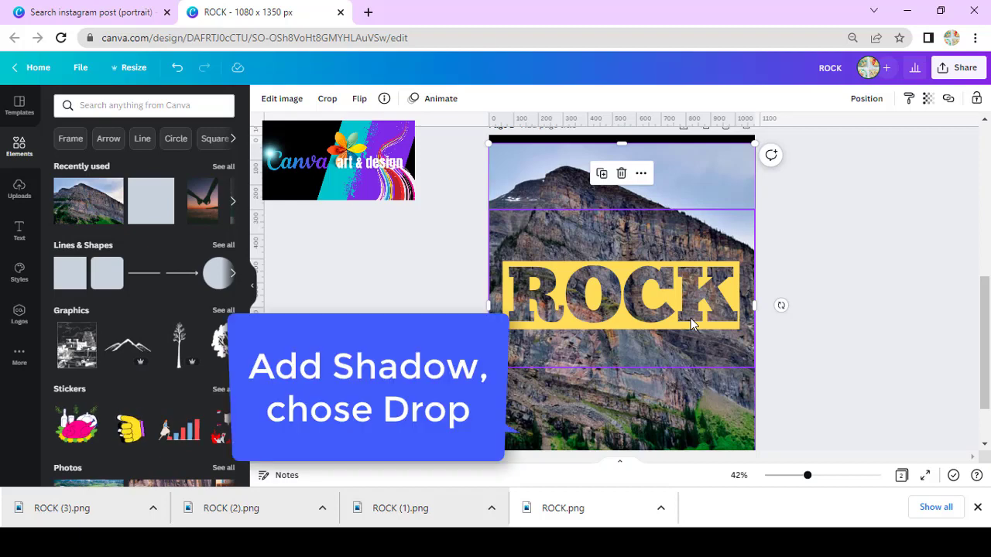
# Step: Apply a Drop shadow to the ROCK lettering with offset 1 and white colour
pyautogui.click(690, 328)
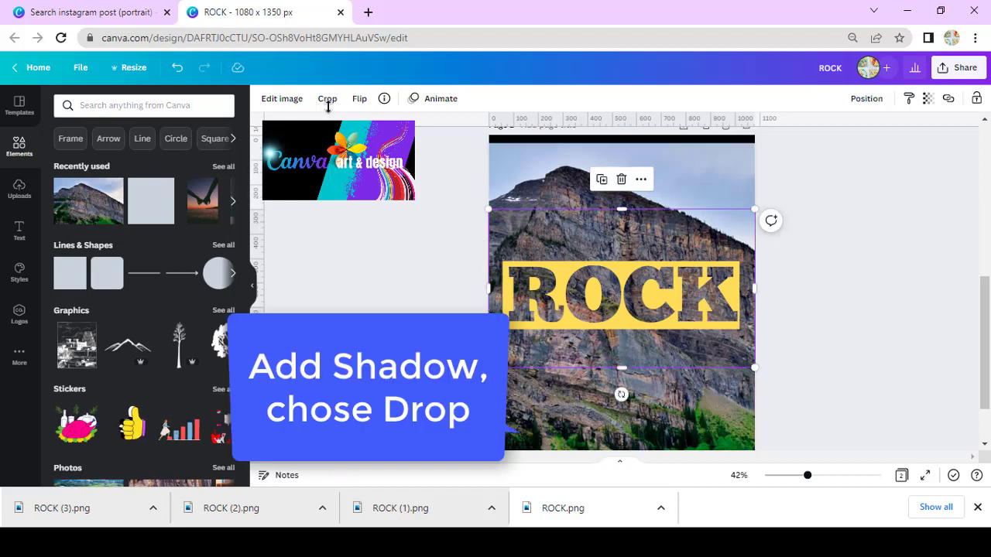
pyautogui.click(298, 104)
pyautogui.click(202, 201)
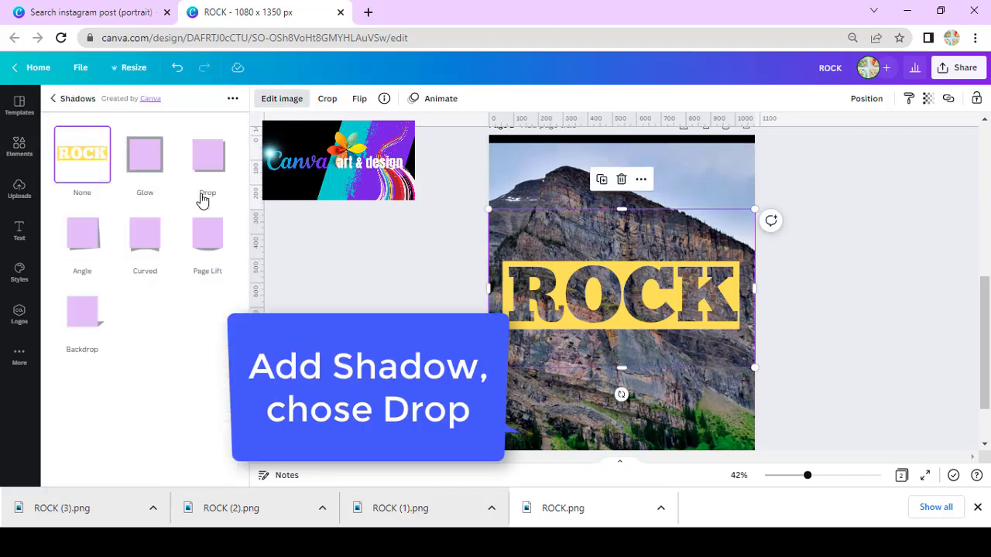
pyautogui.click(206, 164)
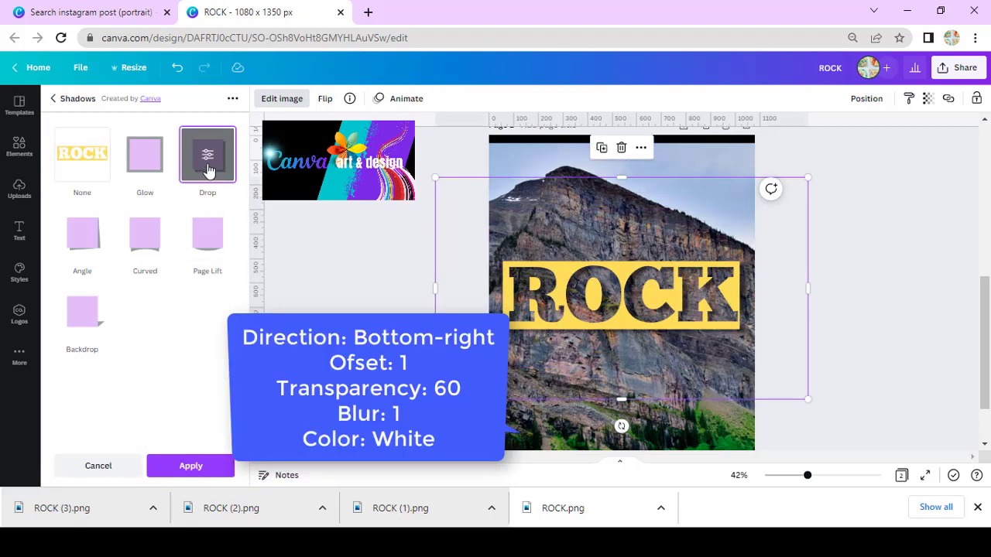
pyautogui.click(207, 162)
pyautogui.write('1')
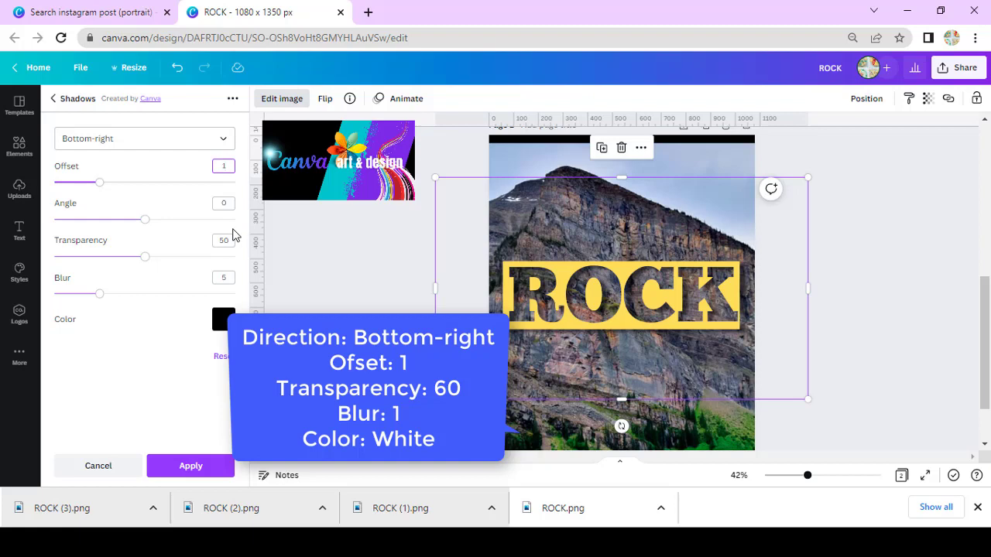
pyautogui.press('Return')
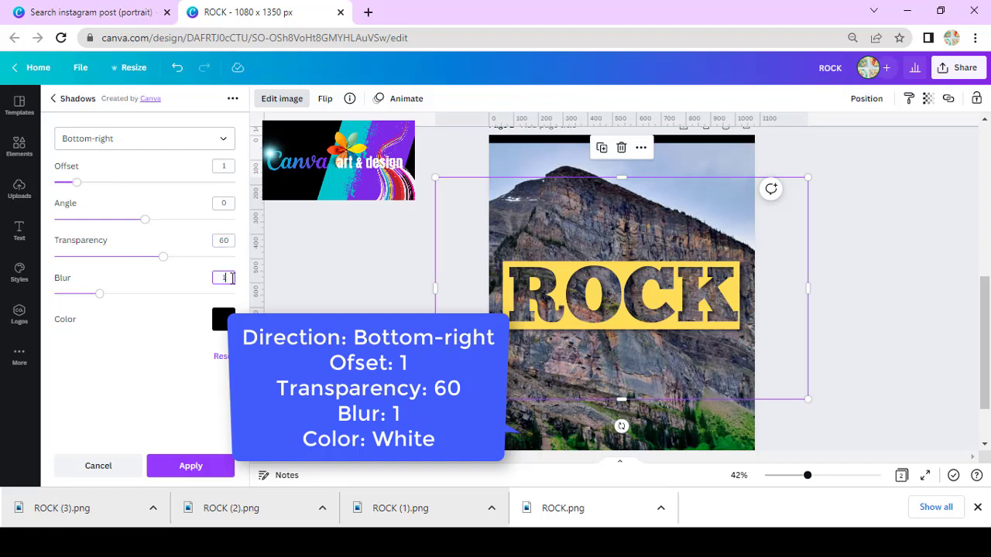
pyautogui.click(223, 321)
pyautogui.click(363, 281)
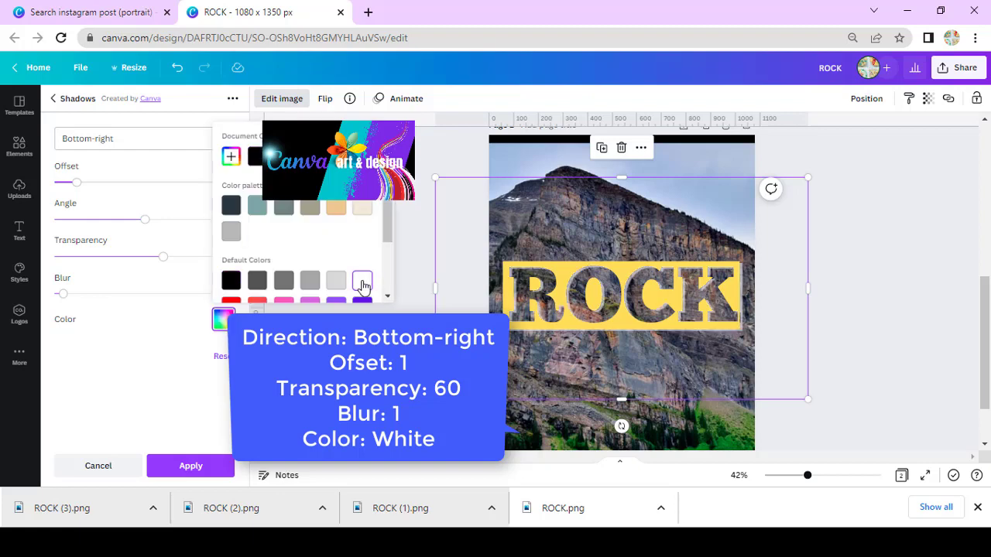
pyautogui.click(163, 352)
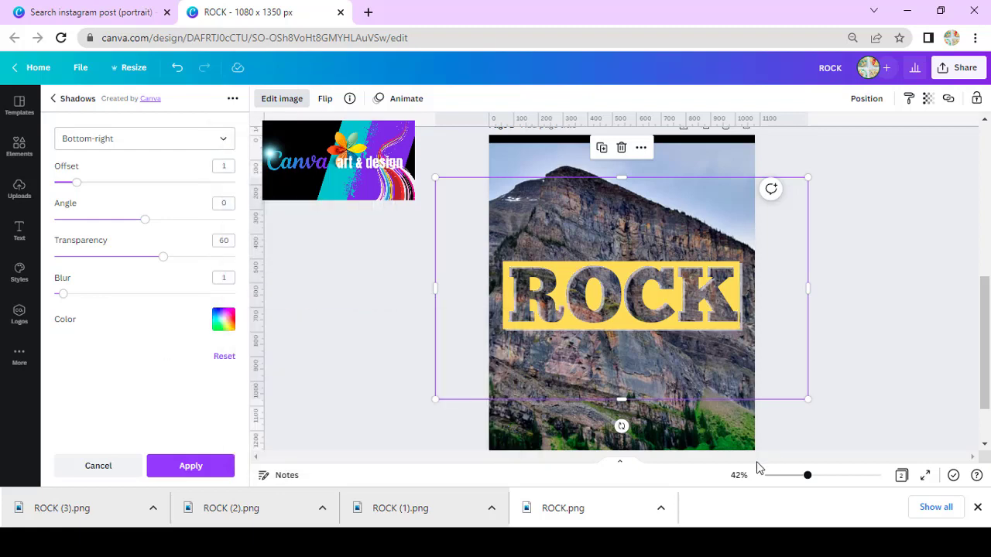
pyautogui.moveTo(807, 477); pyautogui.dragTo(820, 477)
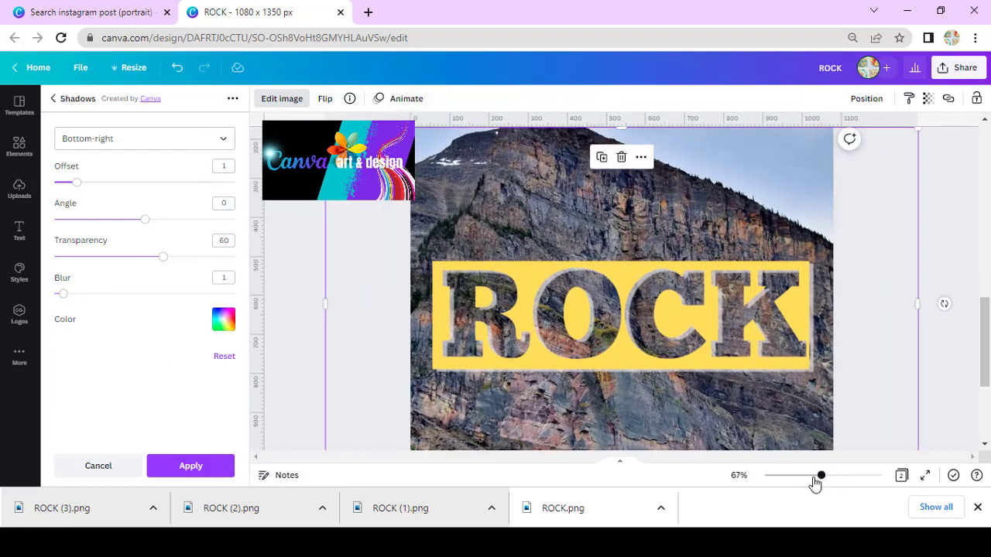
pyautogui.click(212, 467)
pyautogui.click(212, 467)
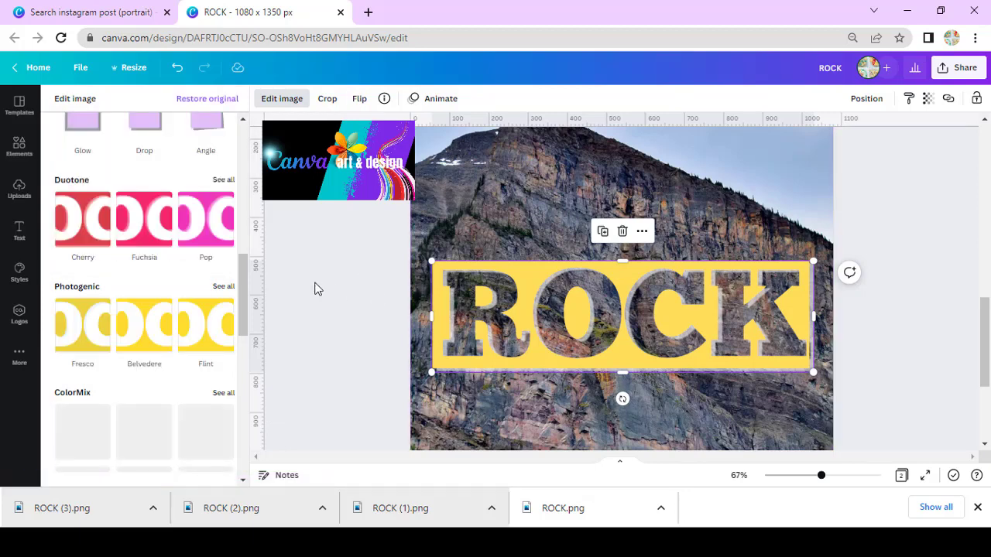
# Step: Reapply the Drop shadow toward the Top-left with offset 1, transparency 75 and blur 1
pyautogui.scroll(1, 170, 271)
pyautogui.scroll(3, 179, 312)
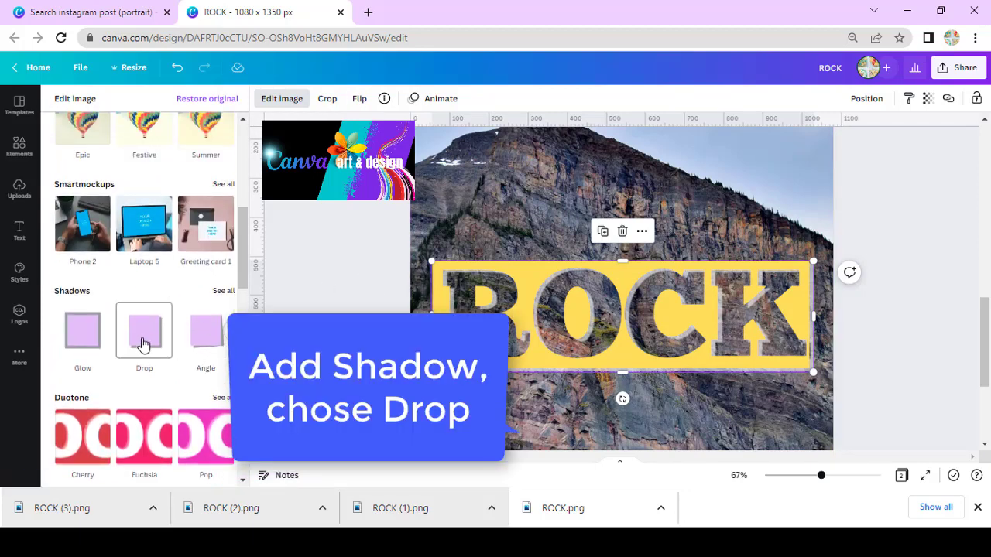
pyautogui.click(142, 343)
pyautogui.click(143, 334)
pyautogui.write('1')
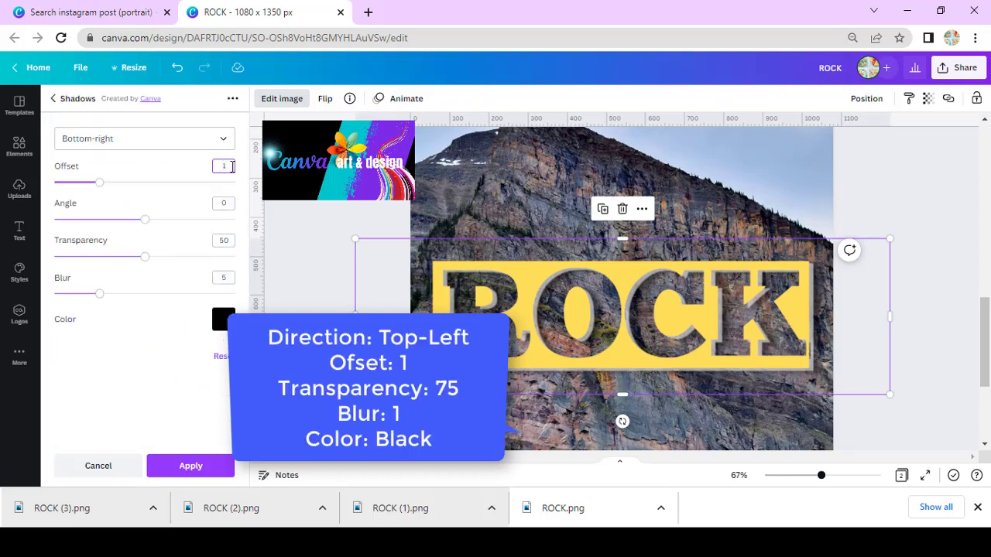
pyautogui.press('Return')
pyautogui.click(220, 141)
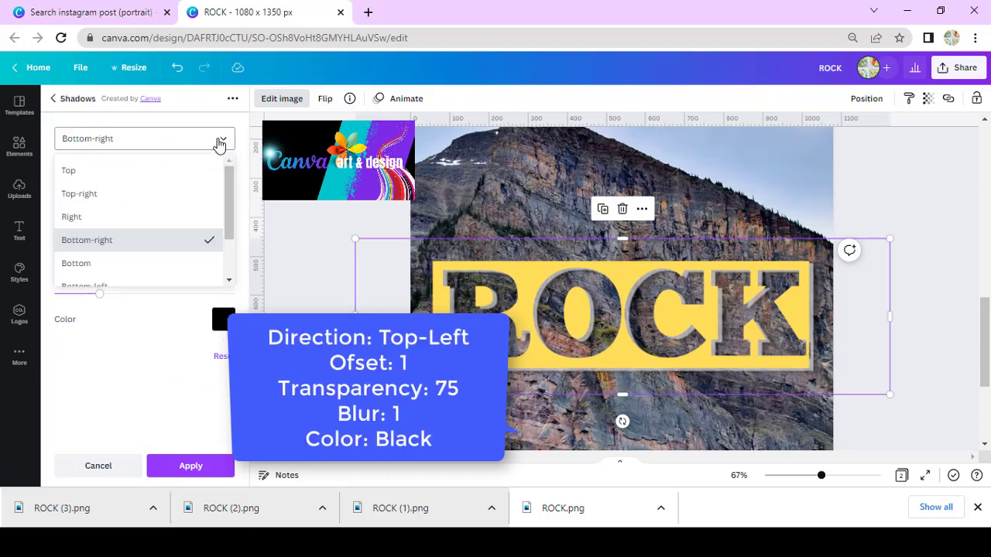
pyautogui.scroll(-2, 137, 237)
pyautogui.scroll(-1, 122, 271)
pyautogui.click(120, 271)
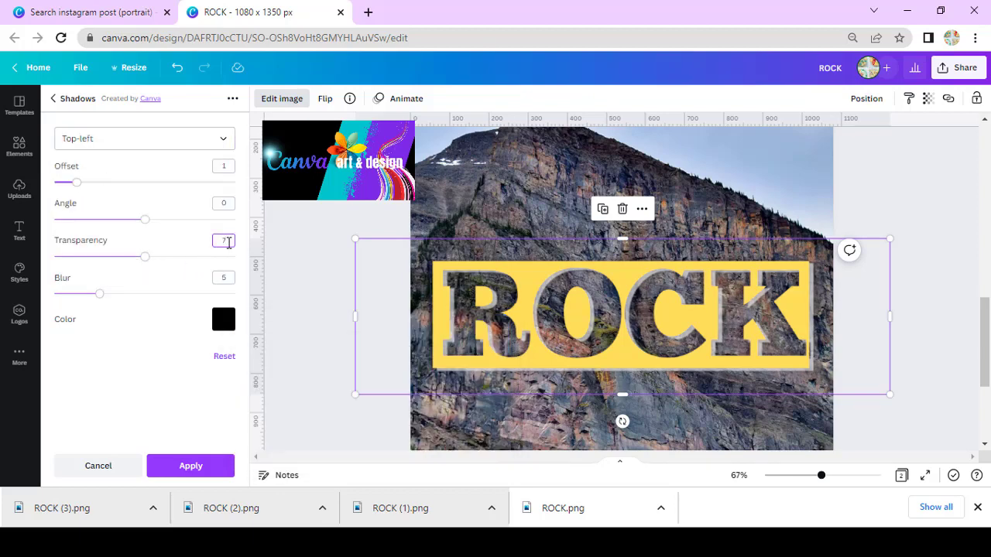
pyautogui.write('5')
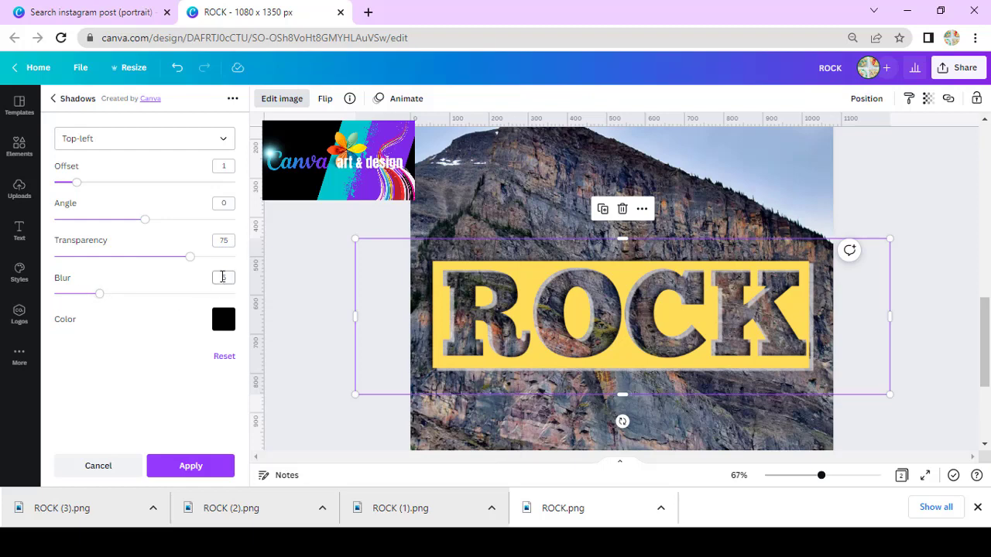
pyautogui.write('1')
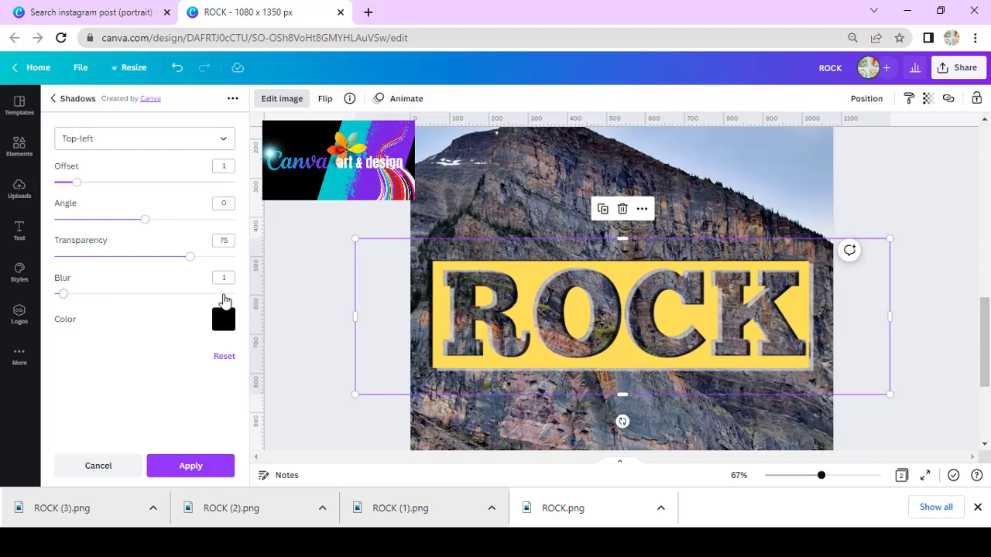
pyautogui.click(200, 466)
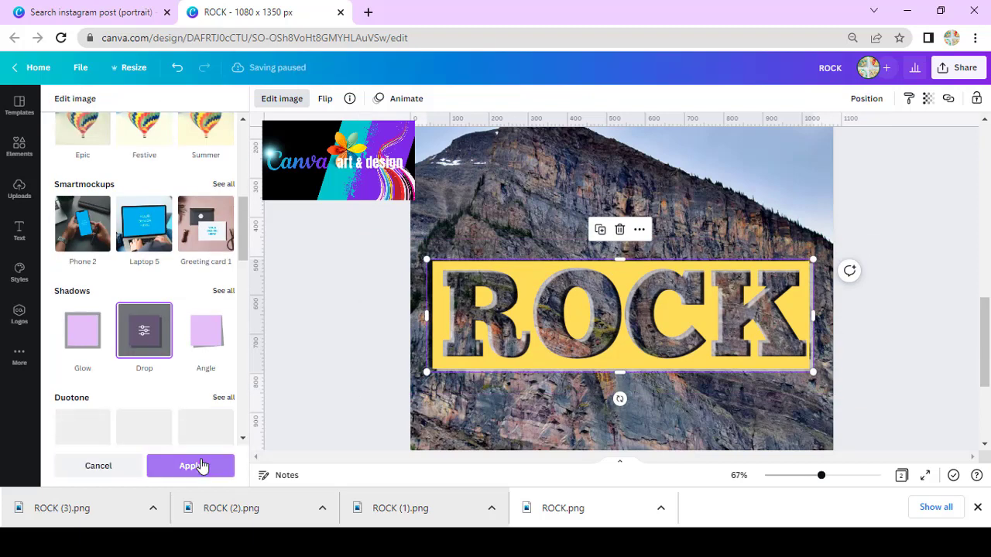
pyautogui.click(201, 466)
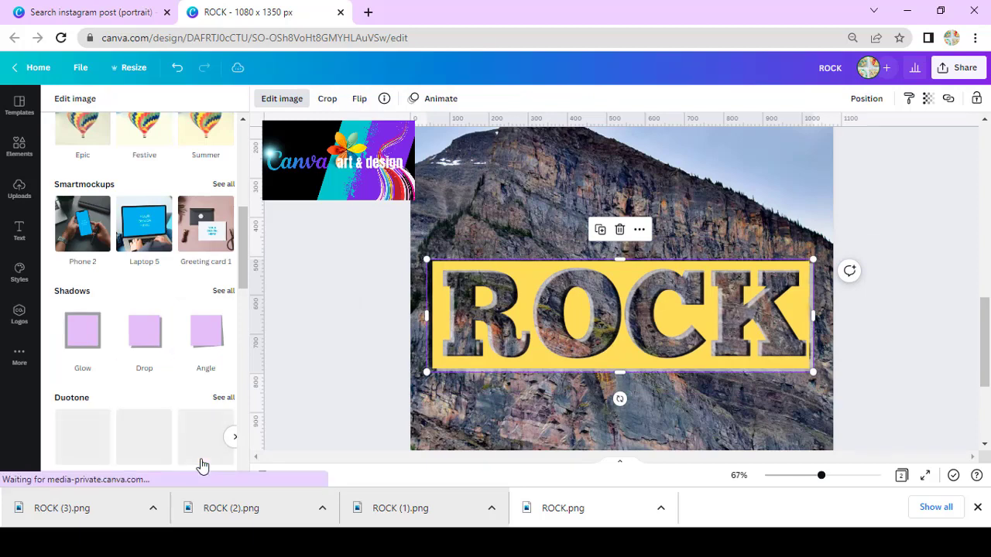
# Step: Duplicate page 2 and add a yellow square shape to the copy
pyautogui.moveTo(819, 476); pyautogui.dragTo(807, 477)
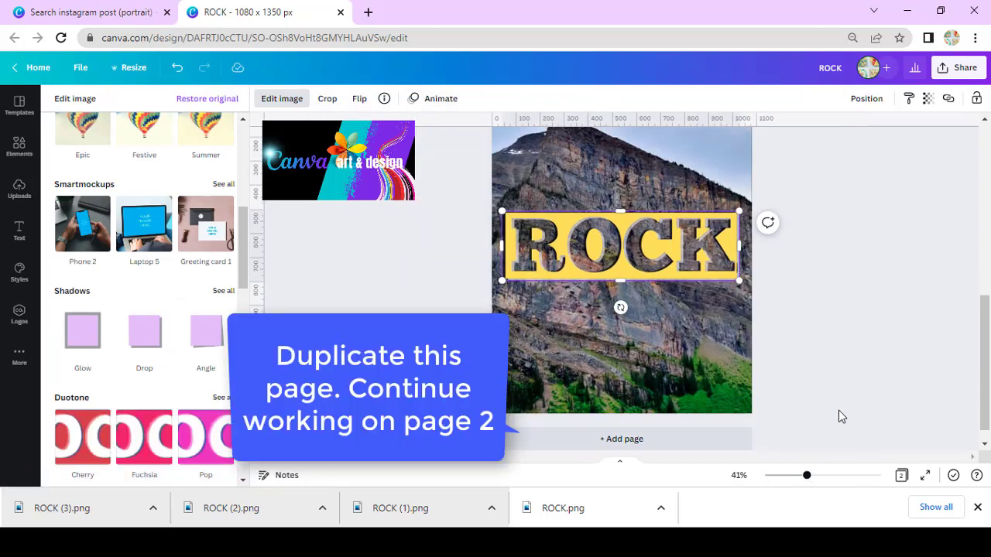
pyautogui.click(702, 137)
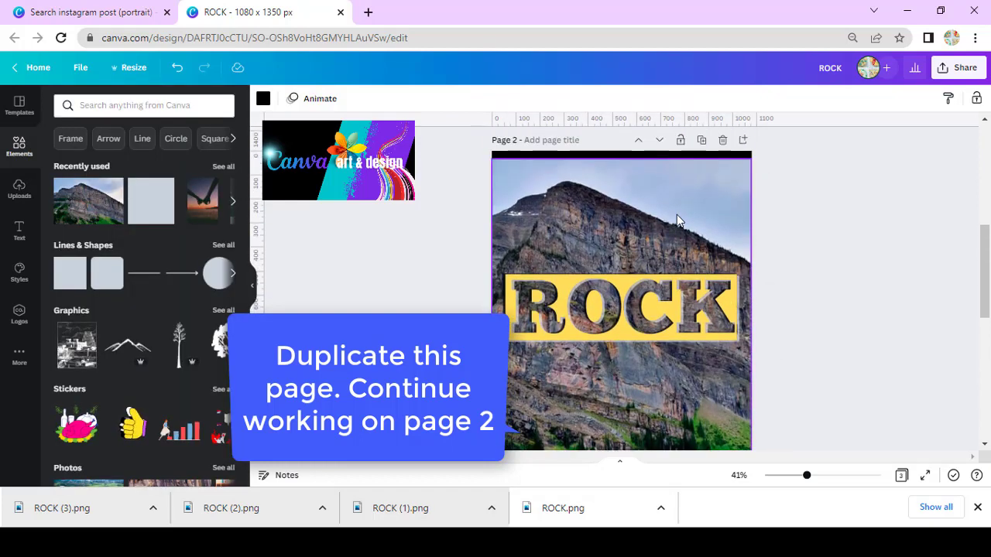
pyautogui.scroll(-1, 676, 215)
pyautogui.click(149, 214)
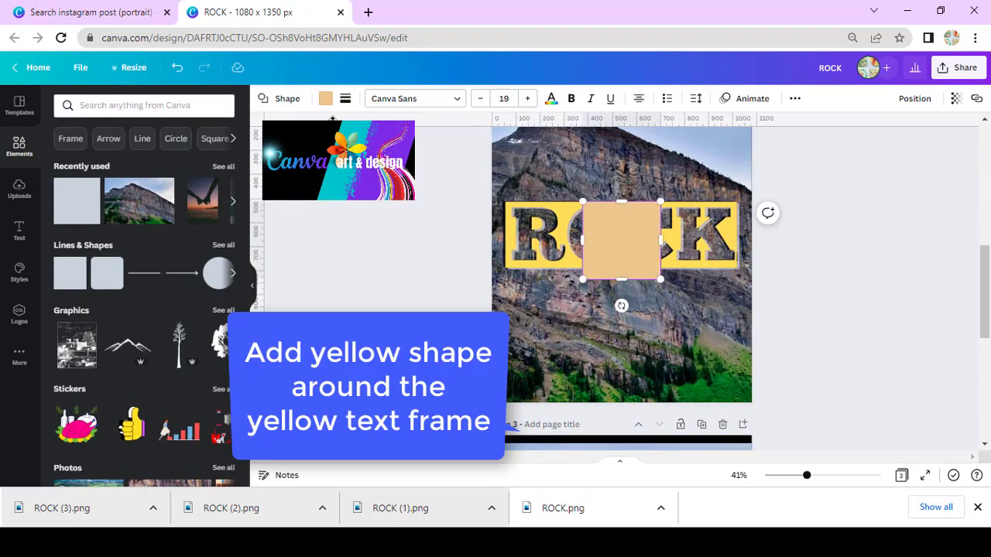
pyautogui.click(325, 98)
pyautogui.click(191, 159)
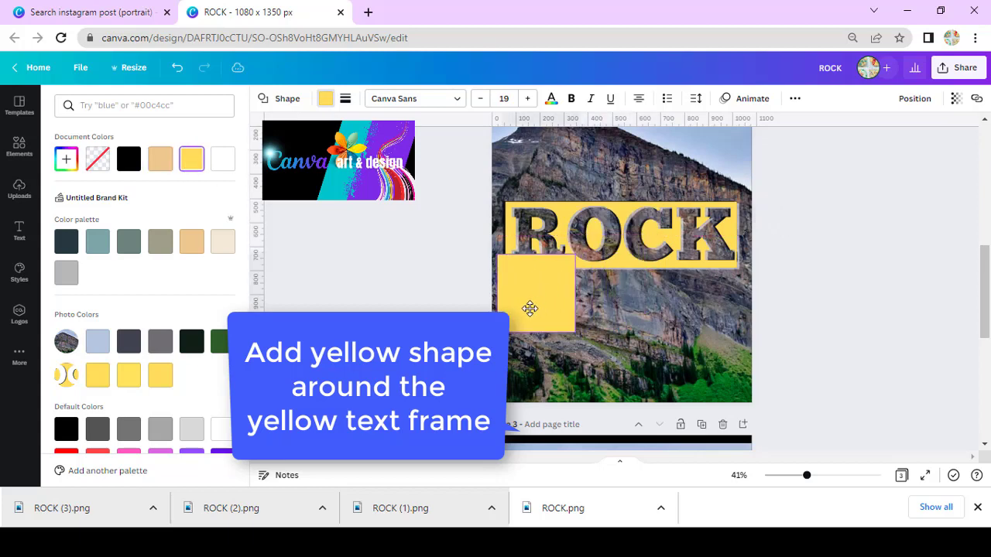
# Step: Stretch and position the yellow rectangles around ROCK, then clear the selection
pyautogui.moveTo(627, 258)
pyautogui.mouseDown()
pyautogui.moveTo(507, 317)
pyautogui.moveTo(765, 302)
pyautogui.mouseUp()
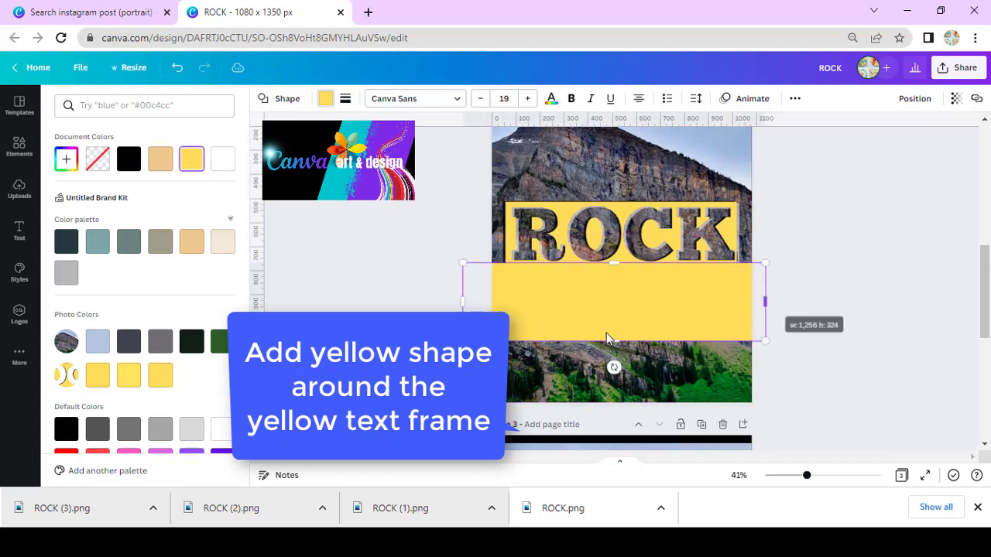
pyautogui.moveTo(614, 342)
pyautogui.mouseDown()
pyautogui.moveTo(614, 414)
pyautogui.moveTo(664, 152)
pyautogui.mouseUp()
pyautogui.scroll(-5, 398, 378)
pyautogui.scroll(5, 613, 230)
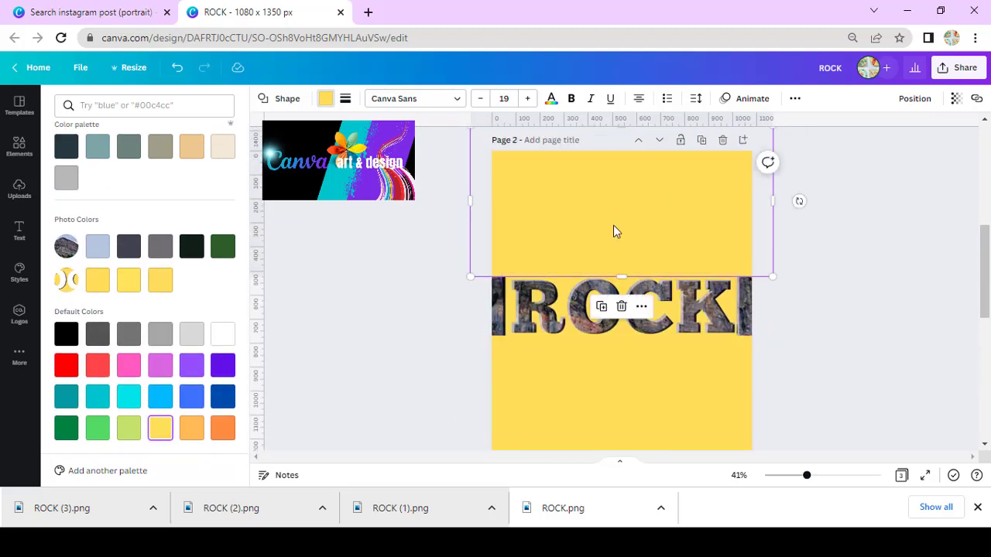
pyautogui.moveTo(773, 201); pyautogui.dragTo(491, 221)
pyautogui.moveTo(494, 277); pyautogui.dragTo(494, 354)
pyautogui.moveTo(511, 261); pyautogui.dragTo(761, 273)
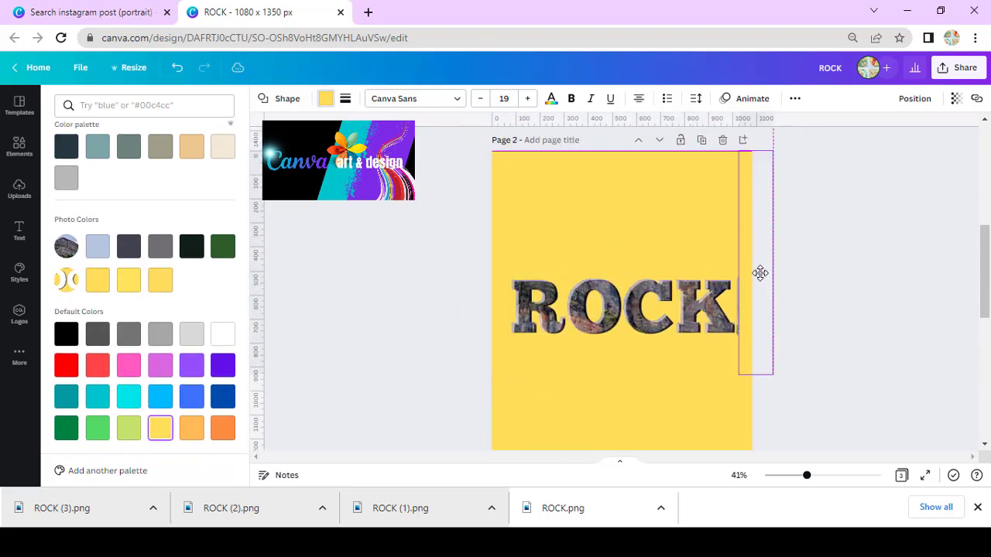
pyautogui.click(771, 310)
pyautogui.press('Escape')
pyautogui.click(827, 253)
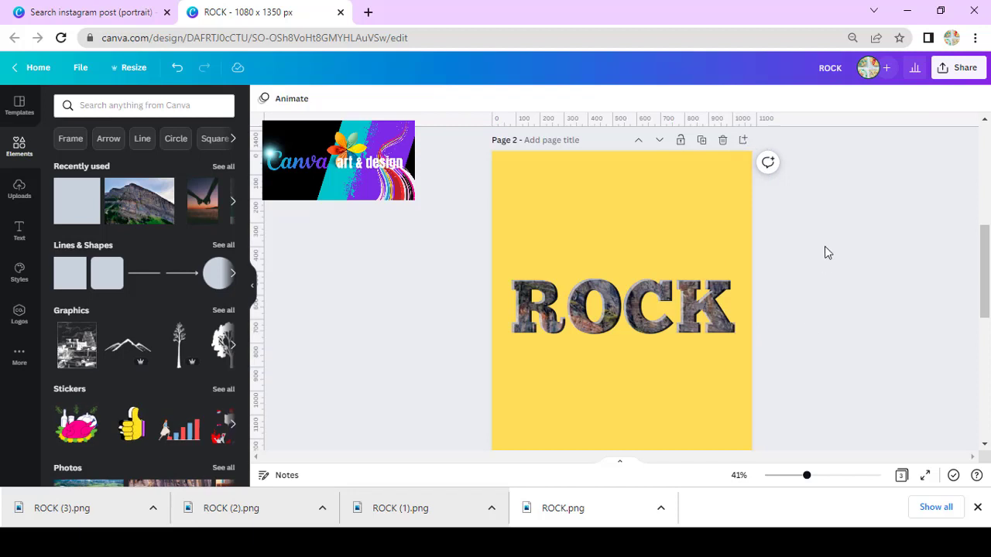
# Step: Download only page 2 as a PNG
pyautogui.click(960, 69)
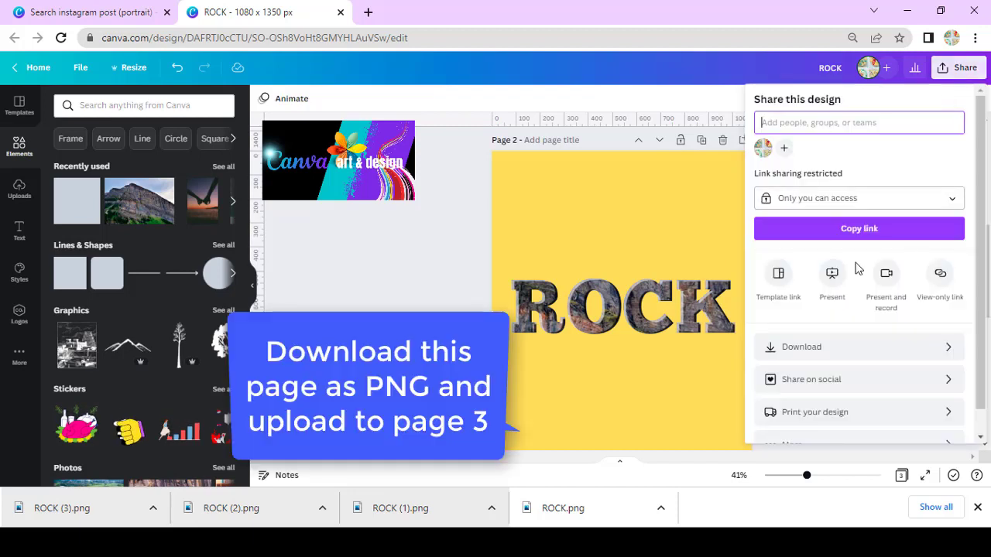
pyautogui.click(840, 349)
pyautogui.click(963, 286)
pyautogui.click(854, 104)
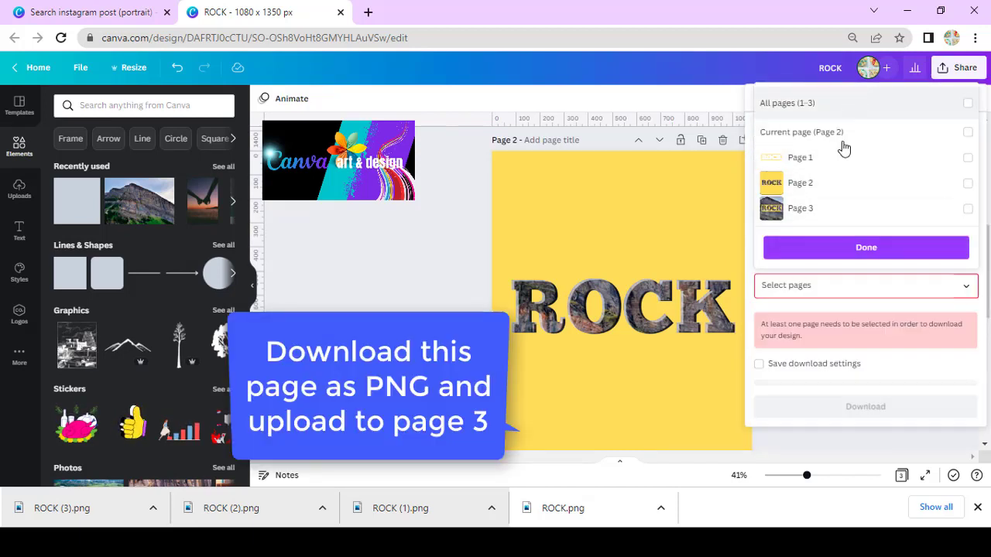
pyautogui.click(855, 183)
pyautogui.click(879, 247)
pyautogui.click(889, 354)
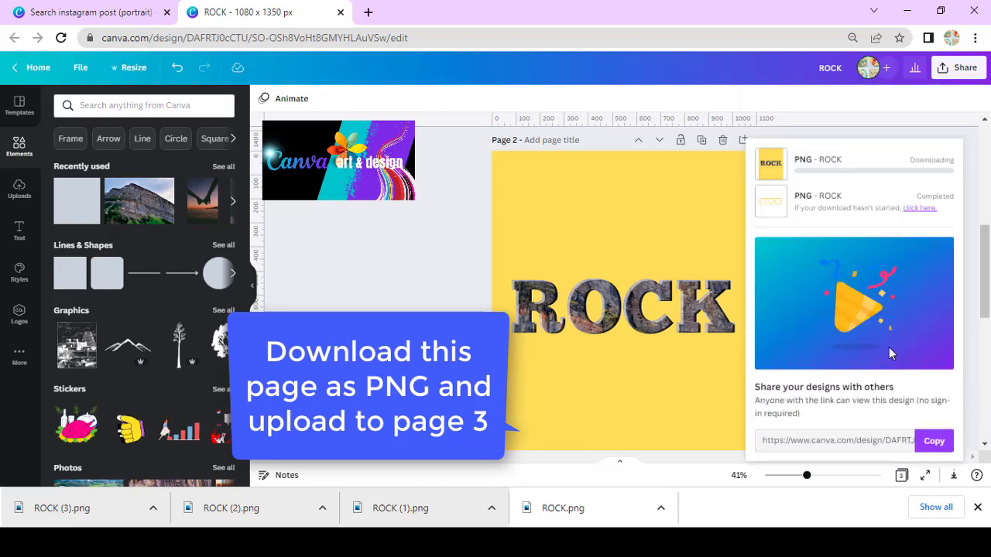
pyautogui.click(444, 308)
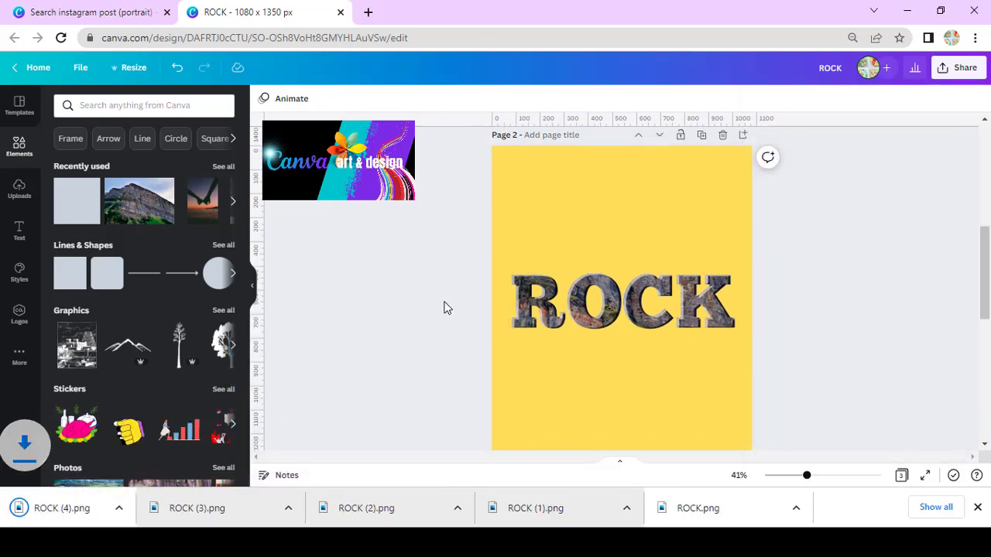
# Step: Replace the old ROCK image on page 3 with ROCK (4).png over the cliff photo
pyautogui.click(602, 384)
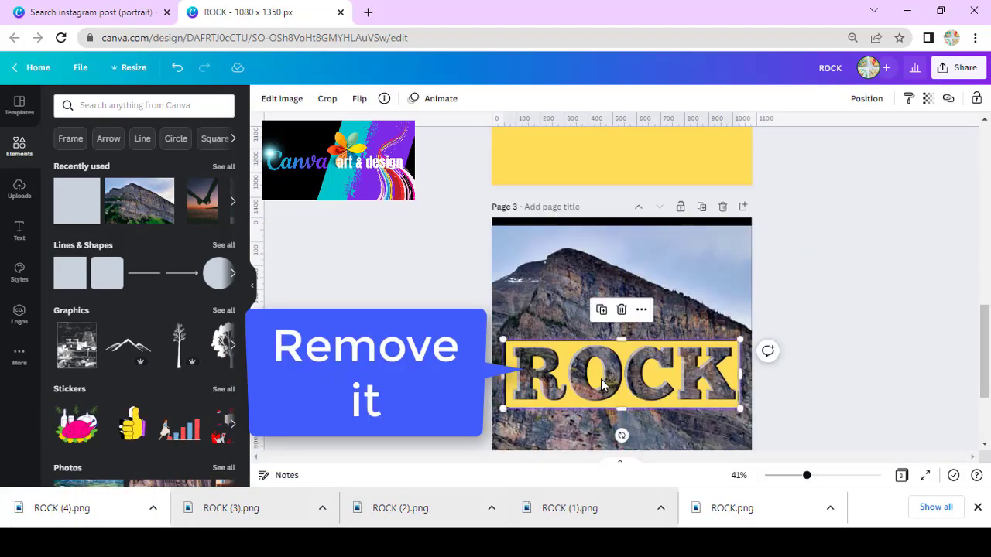
pyautogui.press('Delete')
pyautogui.scroll(-2, 785, 361)
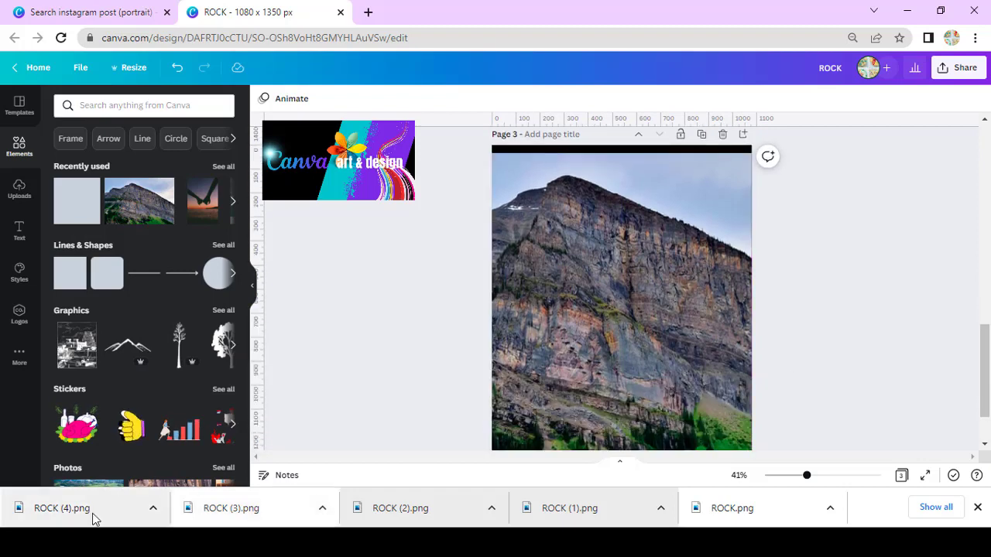
pyautogui.moveTo(93, 519); pyautogui.dragTo(633, 313)
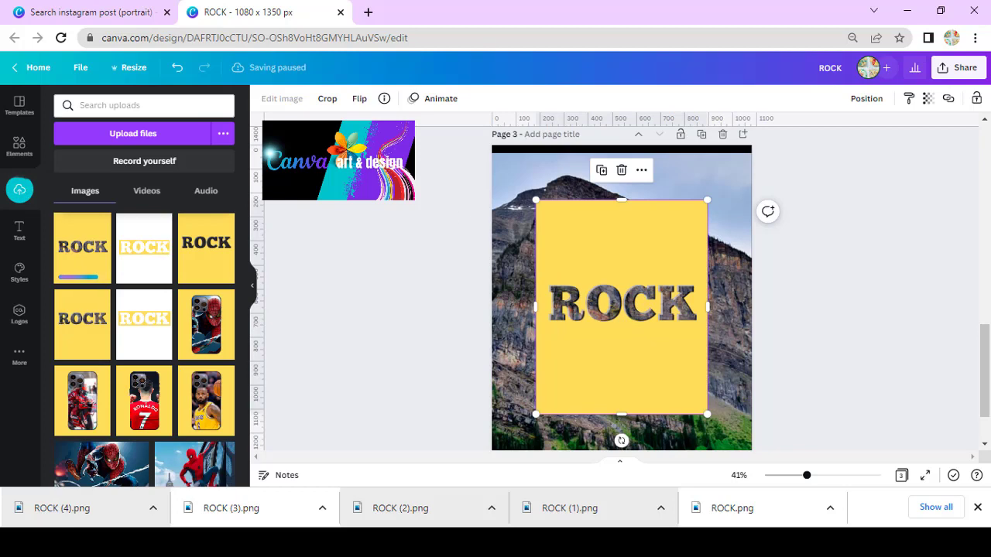
# Step: Remove the yellow background from the ROCK image with BG Remover
pyautogui.click(286, 100)
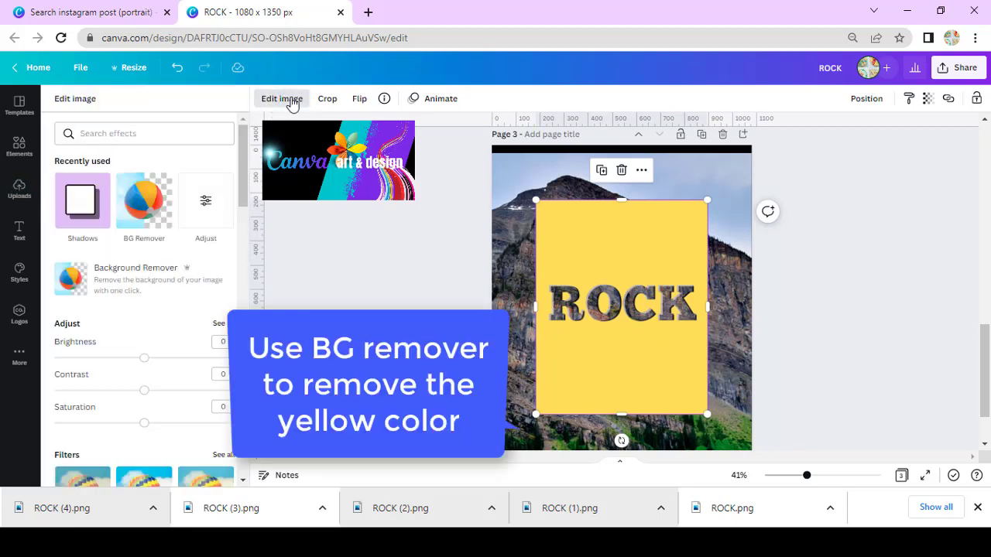
pyautogui.click(152, 210)
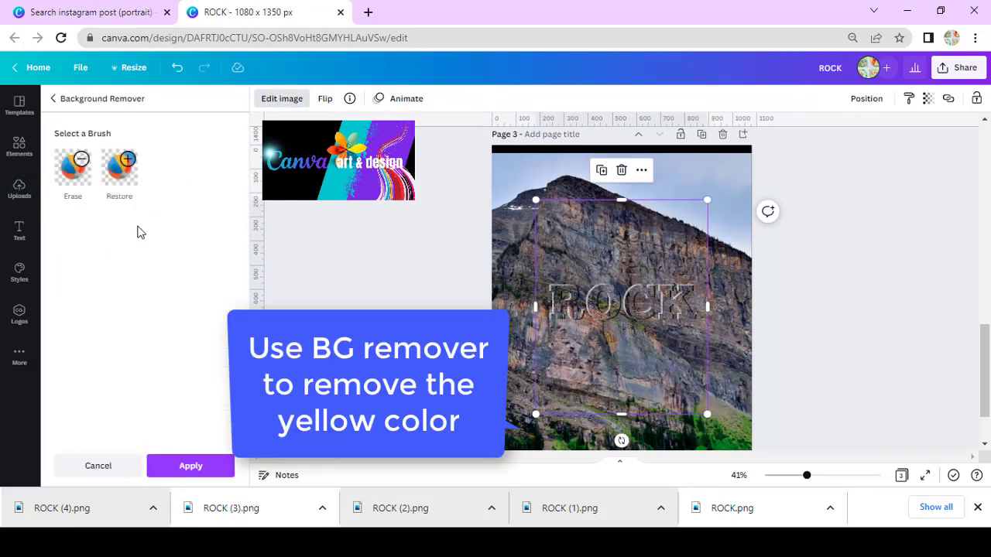
pyautogui.click(185, 467)
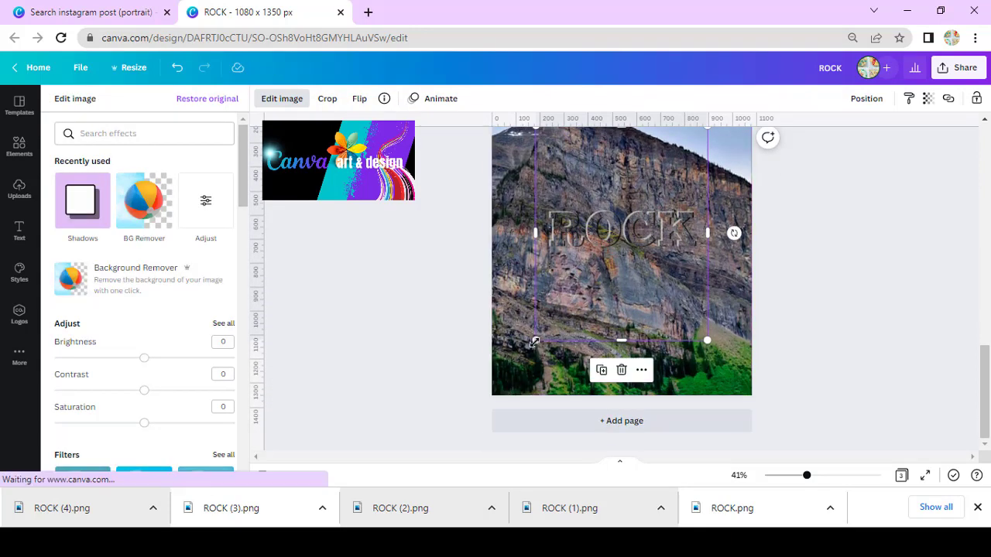
# Step: Stretch the ROCK lettering across the full width of the cliff photo
pyautogui.moveTo(536, 340); pyautogui.dragTo(491, 395)
pyautogui.scroll(1, 655, 331)
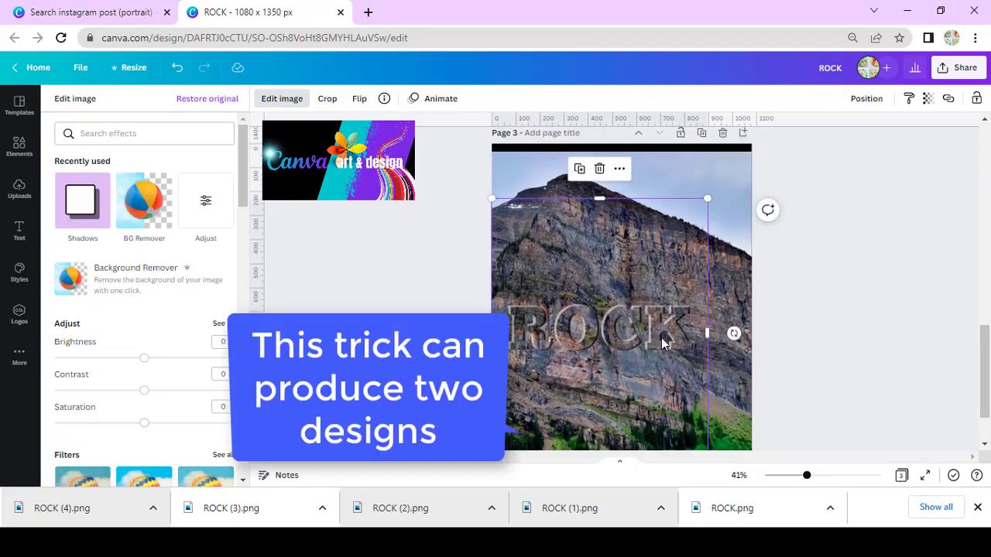
pyautogui.moveTo(707, 200); pyautogui.dragTo(756, 148)
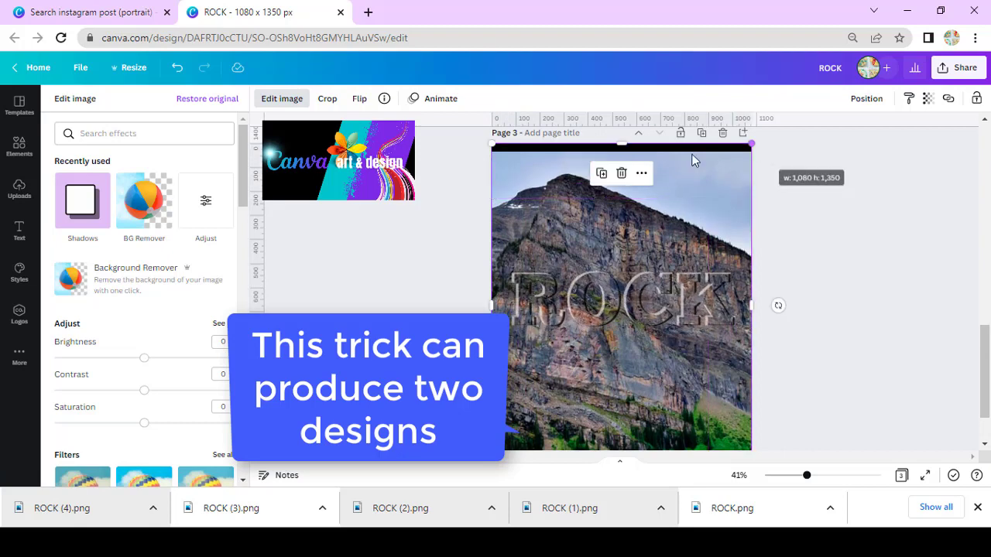
pyautogui.moveTo(628, 146); pyautogui.dragTo(623, 158)
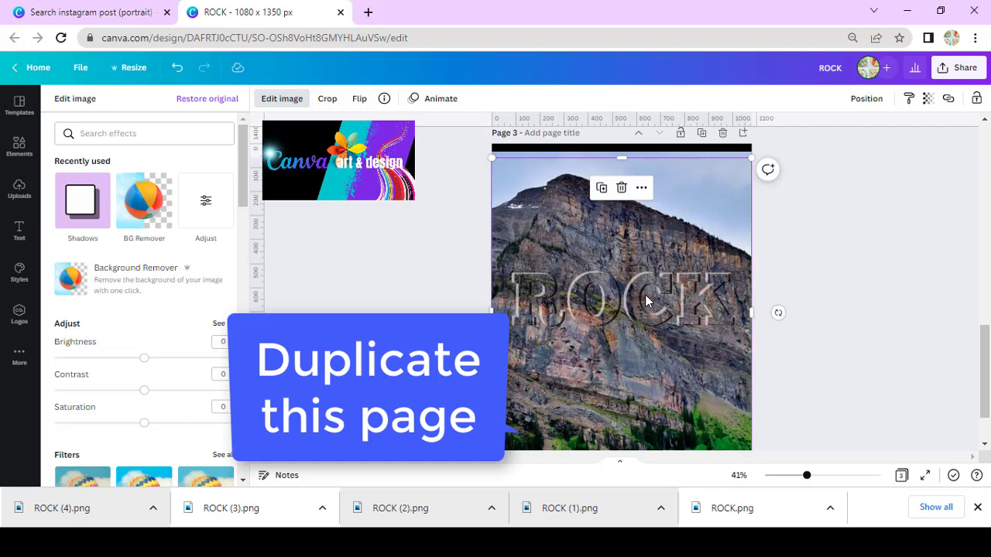
pyautogui.scroll(1, 645, 294)
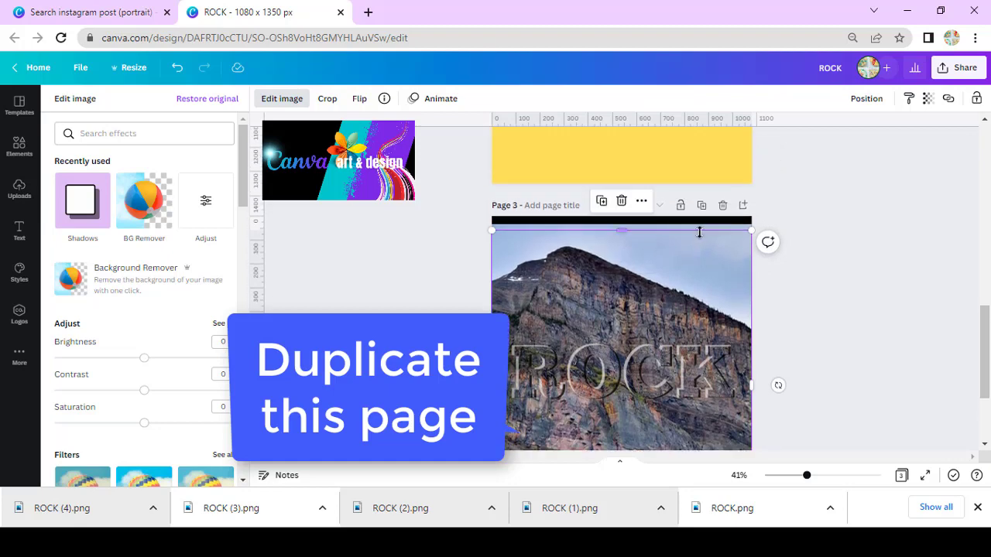
# Step: Duplicate page 3 as page 4 and delete the cliff photo from the copy
pyautogui.click(702, 203)
pyautogui.click(668, 291)
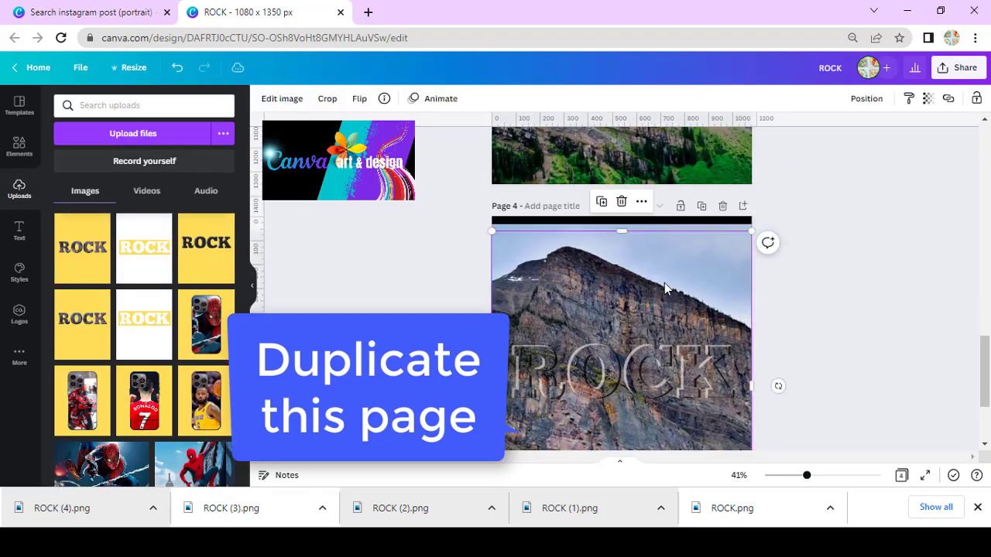
pyautogui.moveTo(621, 225); pyautogui.dragTo(601, 298)
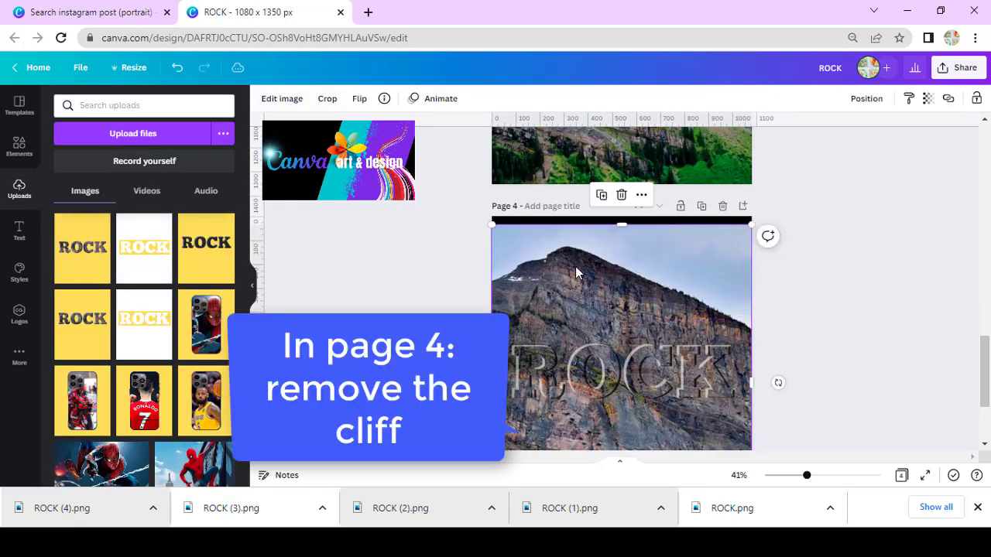
pyautogui.press('Delete')
# Step: Zoom in on page 4's rock-textured ROCK lettering on the black background
pyautogui.click(576, 275)
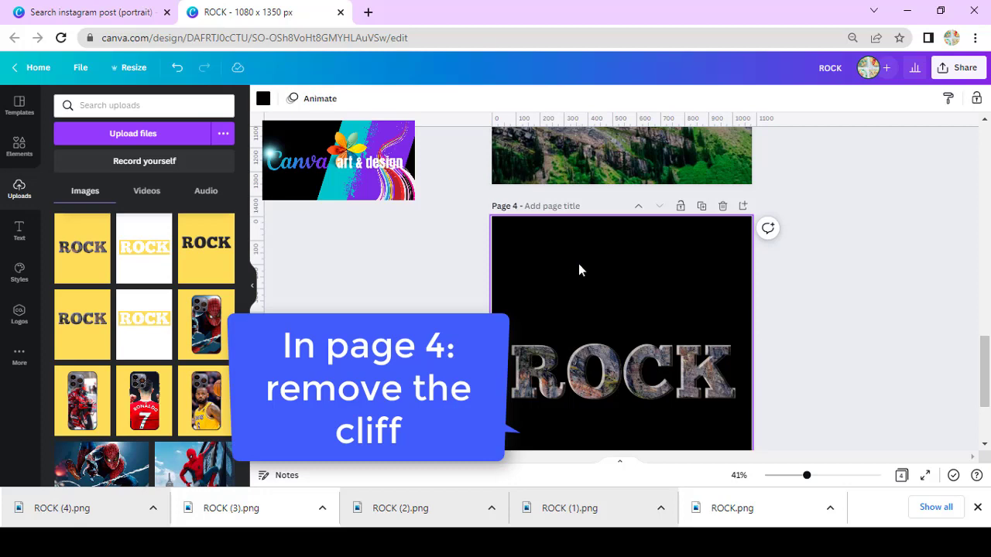
pyautogui.scroll(-1, 579, 263)
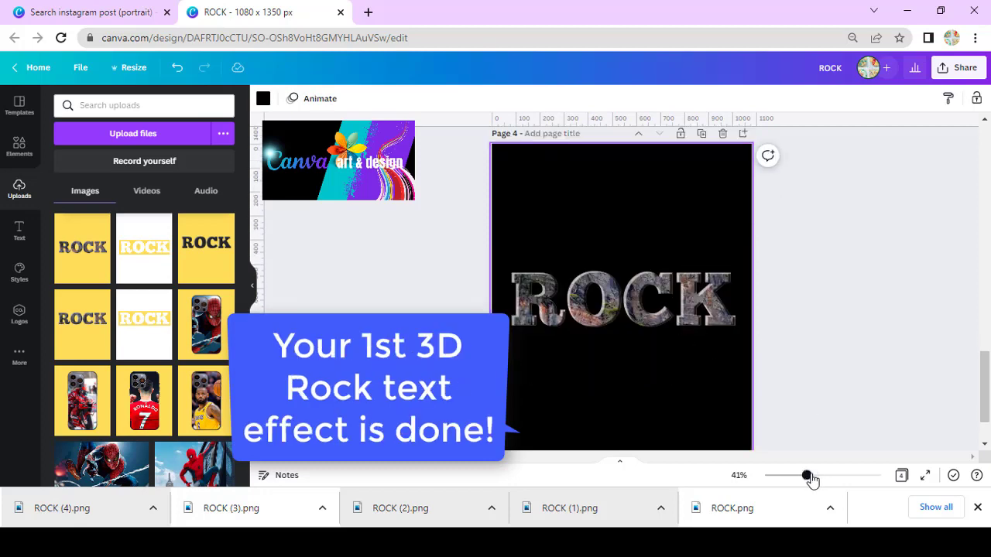
pyautogui.moveTo(807, 475); pyautogui.dragTo(823, 476)
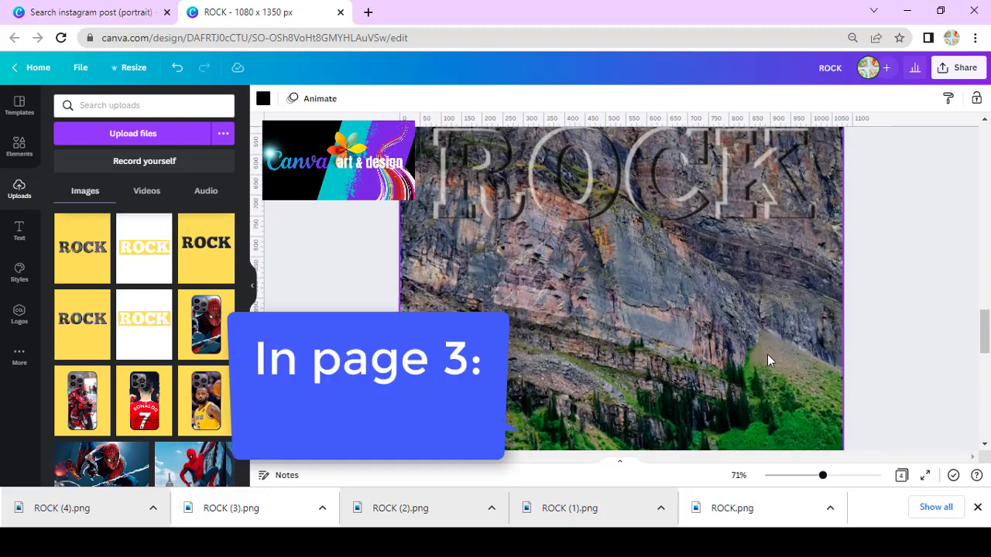
# Step: Adjust page 3's ROCK image to Brightness -36, Contrast 22 and Blur -18
pyautogui.click(595, 264)
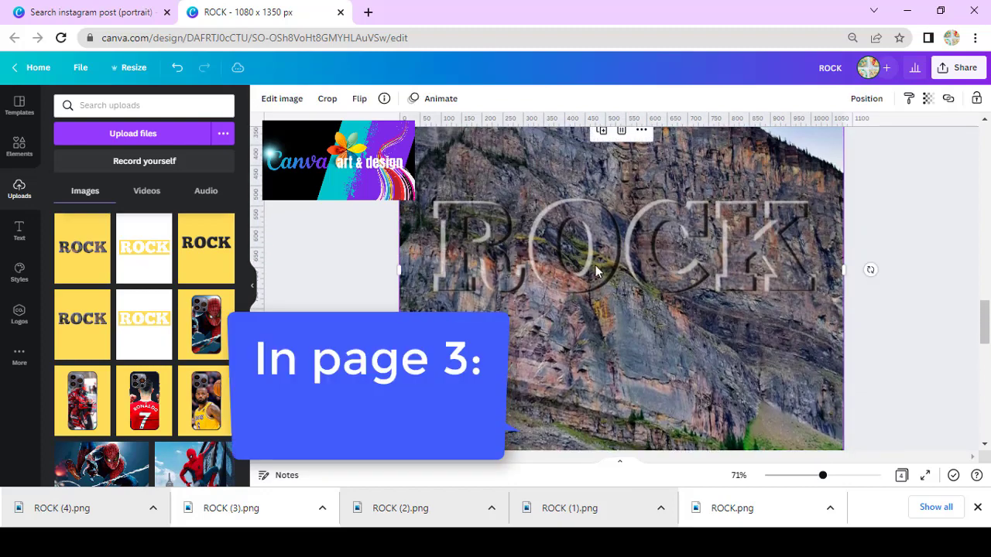
pyautogui.click(277, 110)
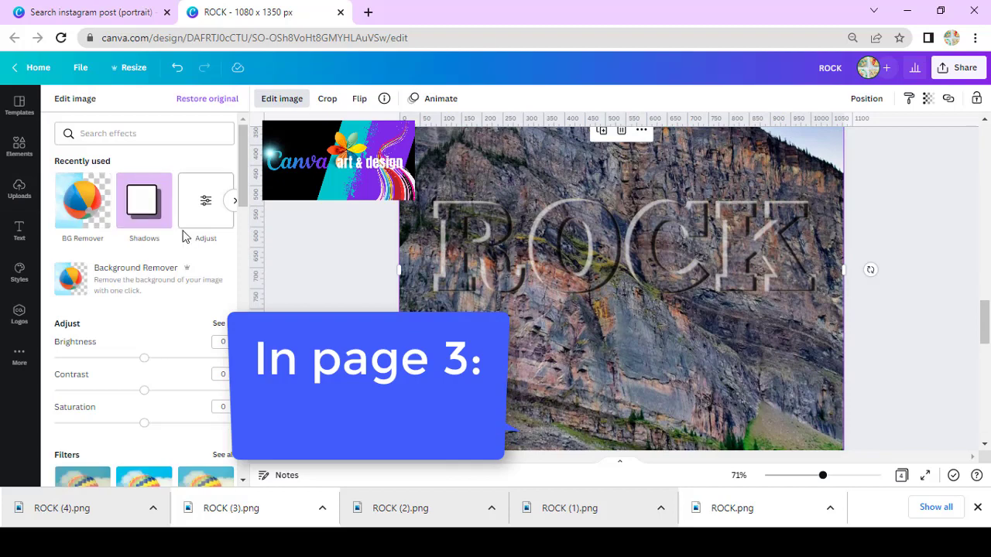
pyautogui.click(198, 200)
pyautogui.moveTo(144, 150); pyautogui.dragTo(122, 150)
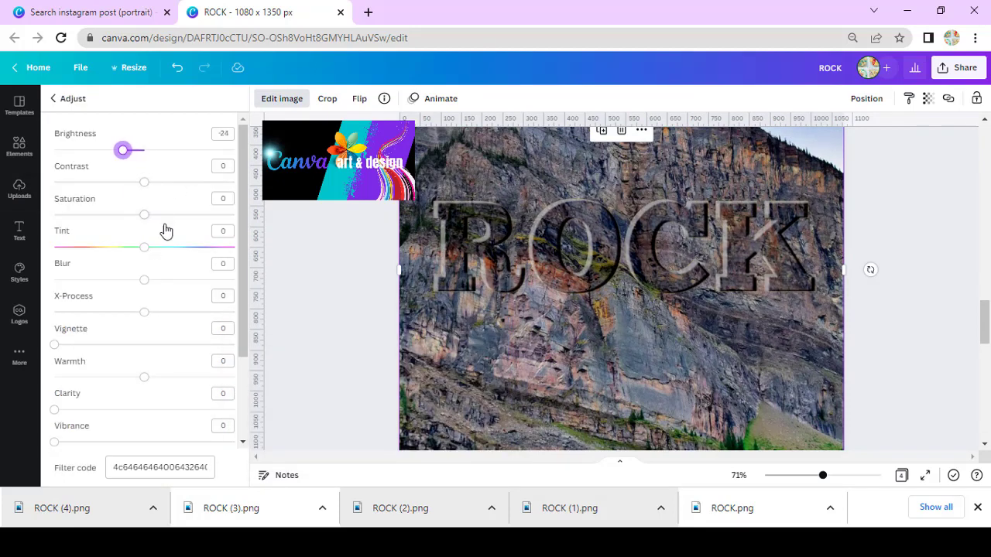
pyautogui.moveTo(144, 182); pyautogui.dragTo(167, 187)
pyautogui.moveTo(144, 279); pyautogui.dragTo(129, 279)
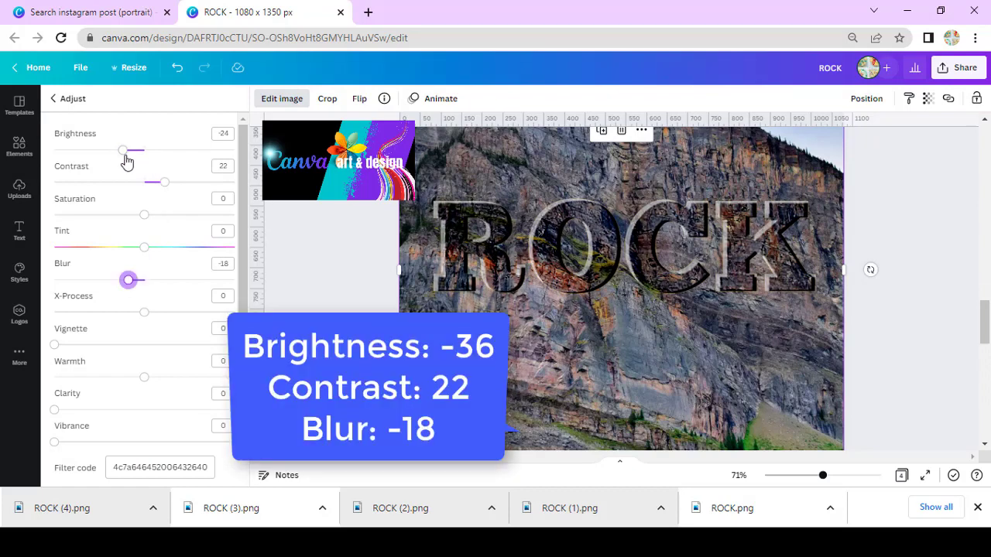
pyautogui.moveTo(124, 150); pyautogui.dragTo(112, 154)
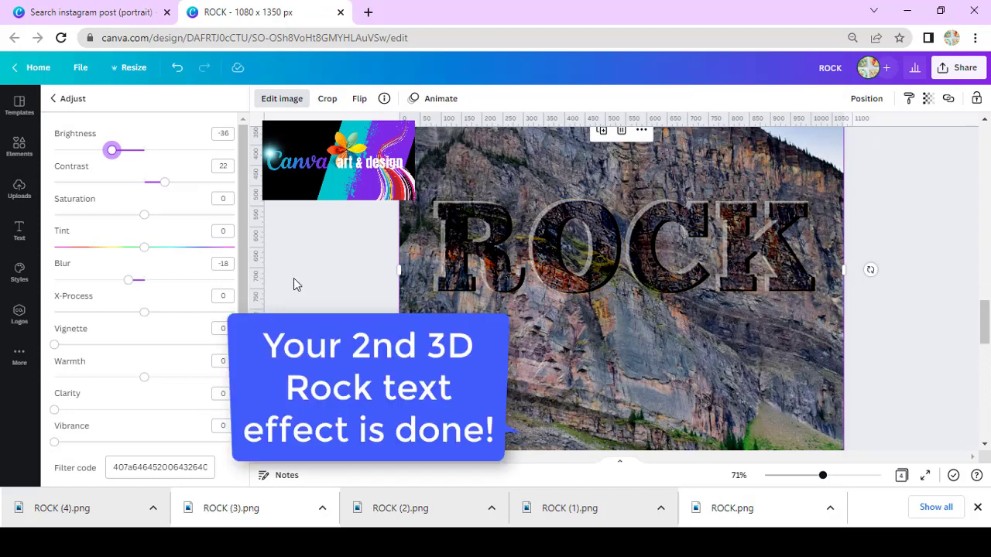
pyautogui.scroll(3, 612, 230)
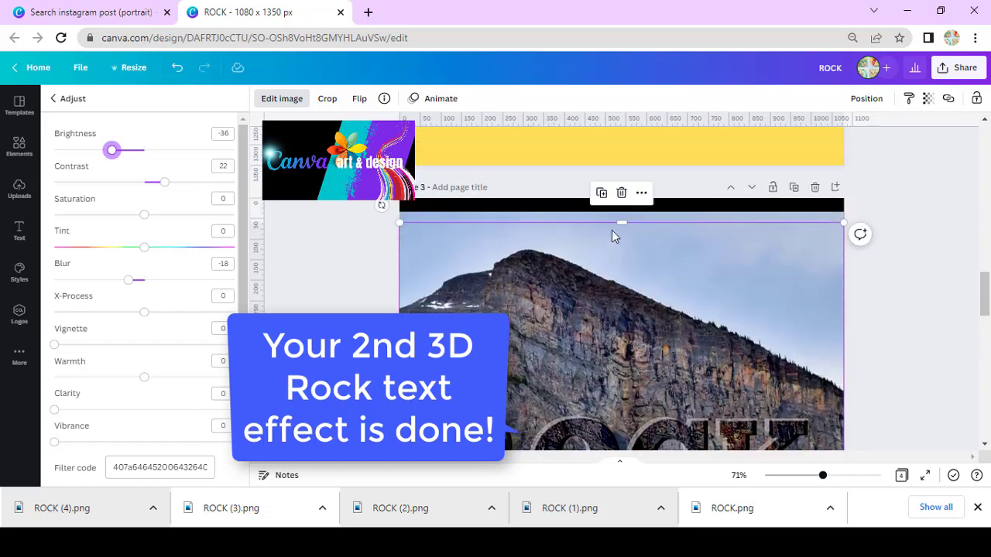
pyautogui.scroll(-2, 697, 326)
pyautogui.scroll(-1, 737, 398)
# Step: Close the Adjust panel and enlarge page 4's black ROCK post for review
pyautogui.click(803, 475)
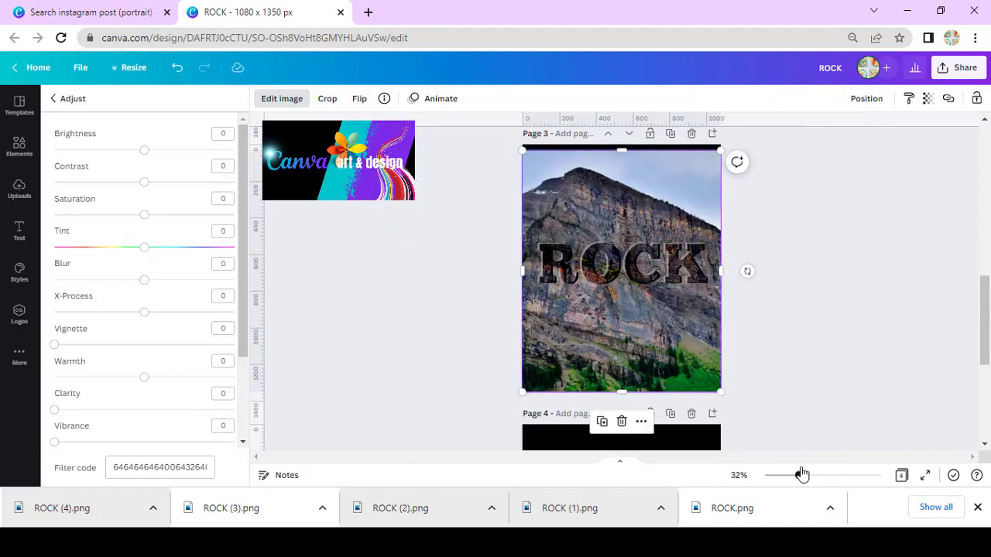
pyautogui.press('Escape')
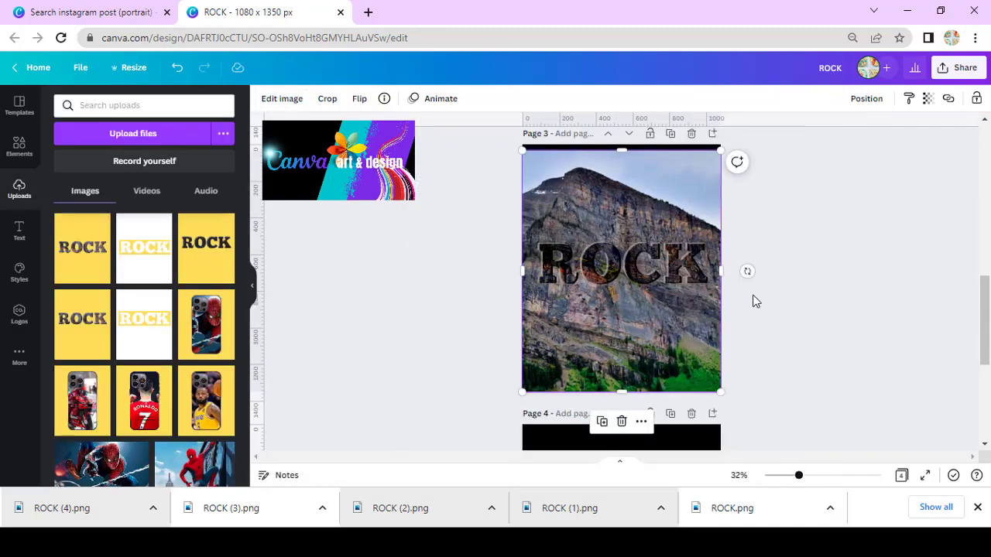
pyautogui.scroll(-3, 755, 301)
pyautogui.moveTo(799, 476); pyautogui.dragTo(820, 475)
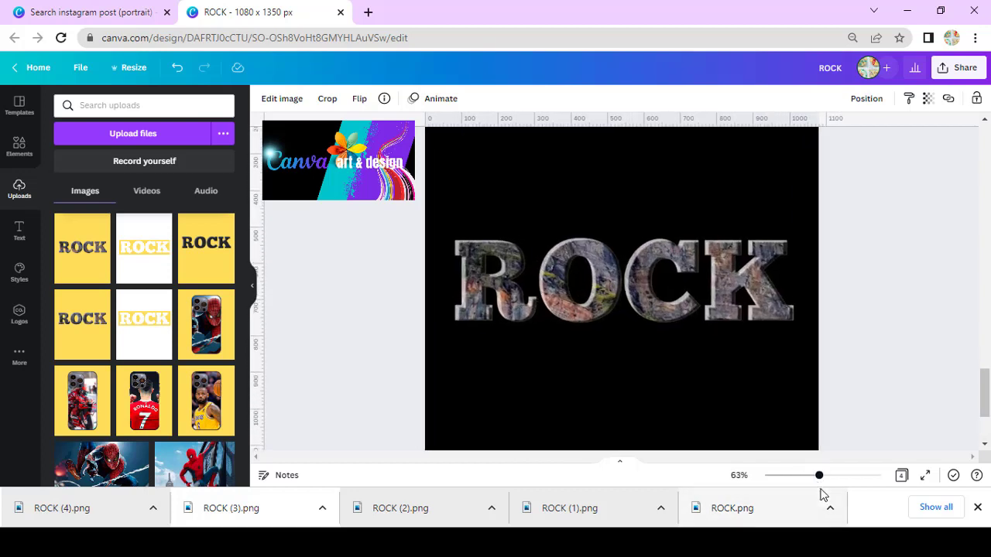